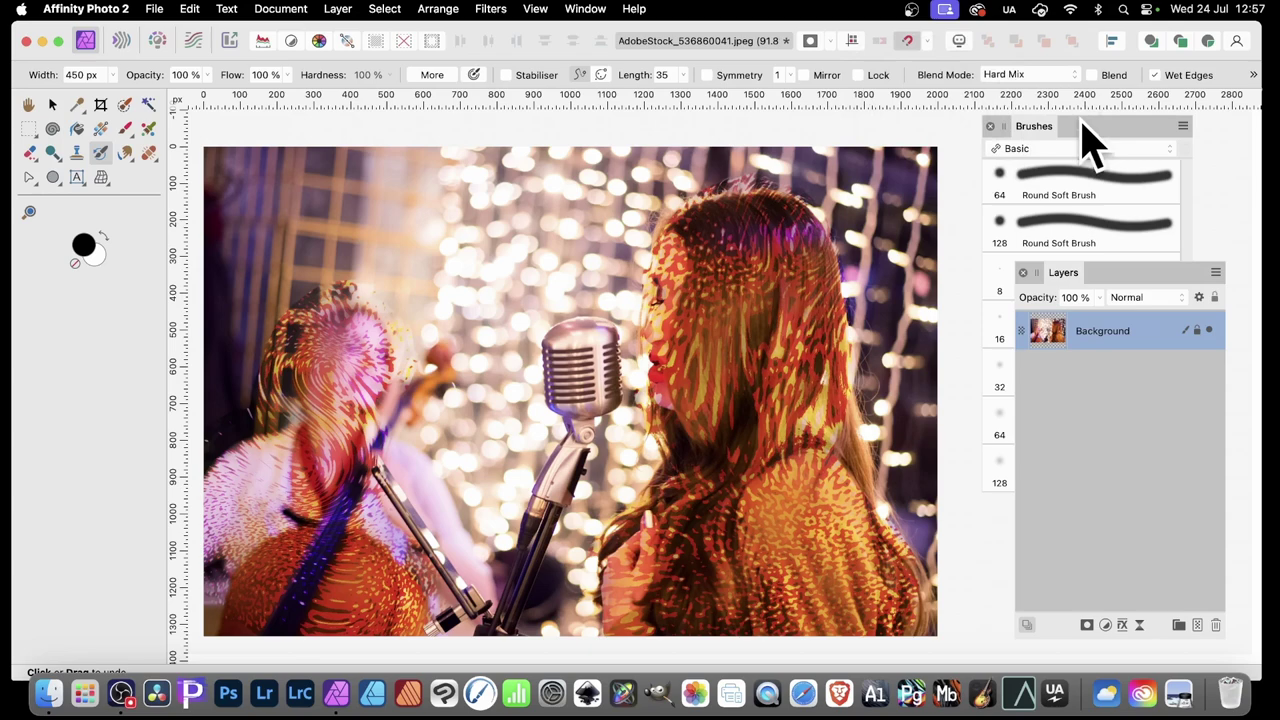
# - Undo the Hard Mix brush strokes so the concert photo looks clean again
pyautogui.press('super+z')
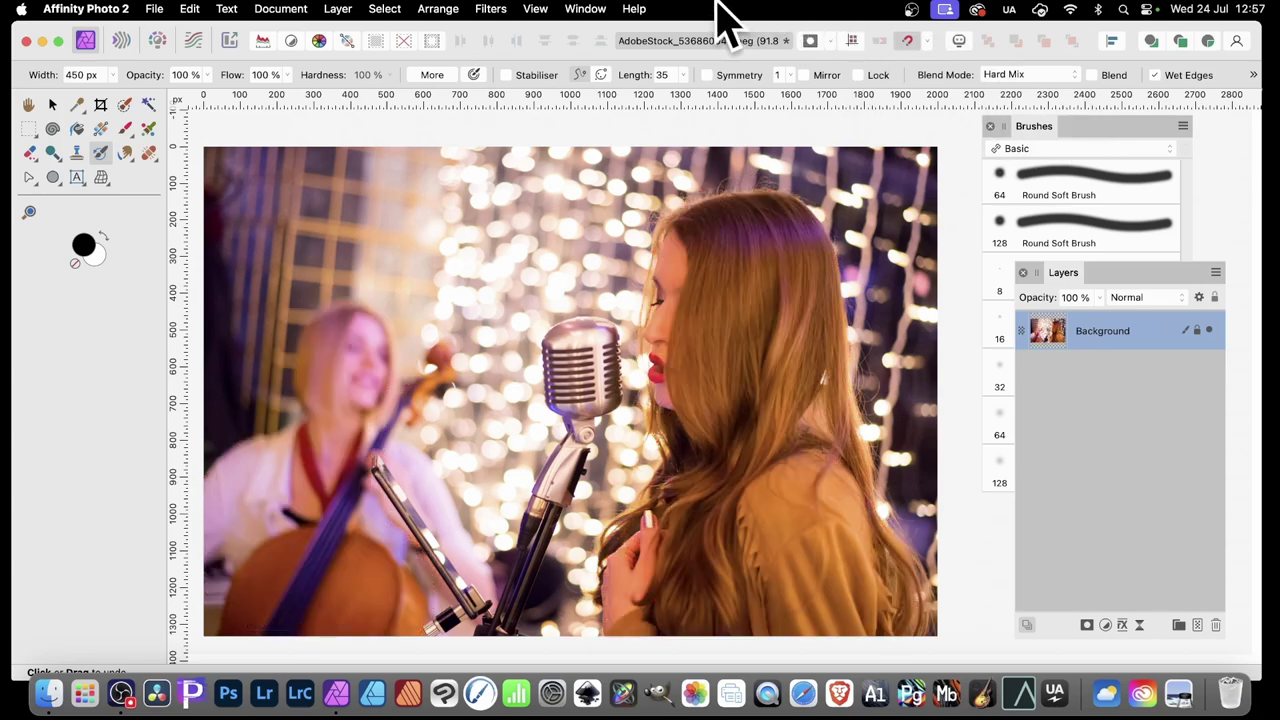
# - Apply Perlin Noise with 4 px octaves, 10.2 px zoom and 11.8 px persistence
pyautogui.click(494, 10)
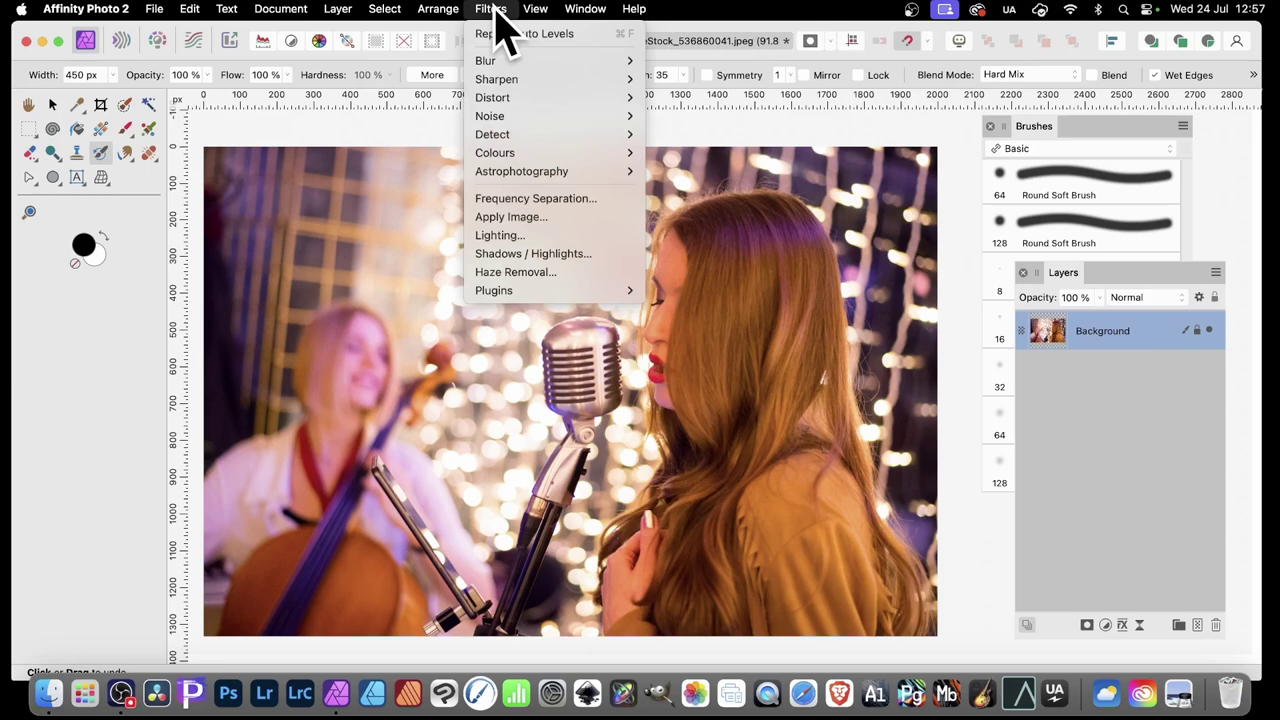
pyautogui.moveTo(498, 114)
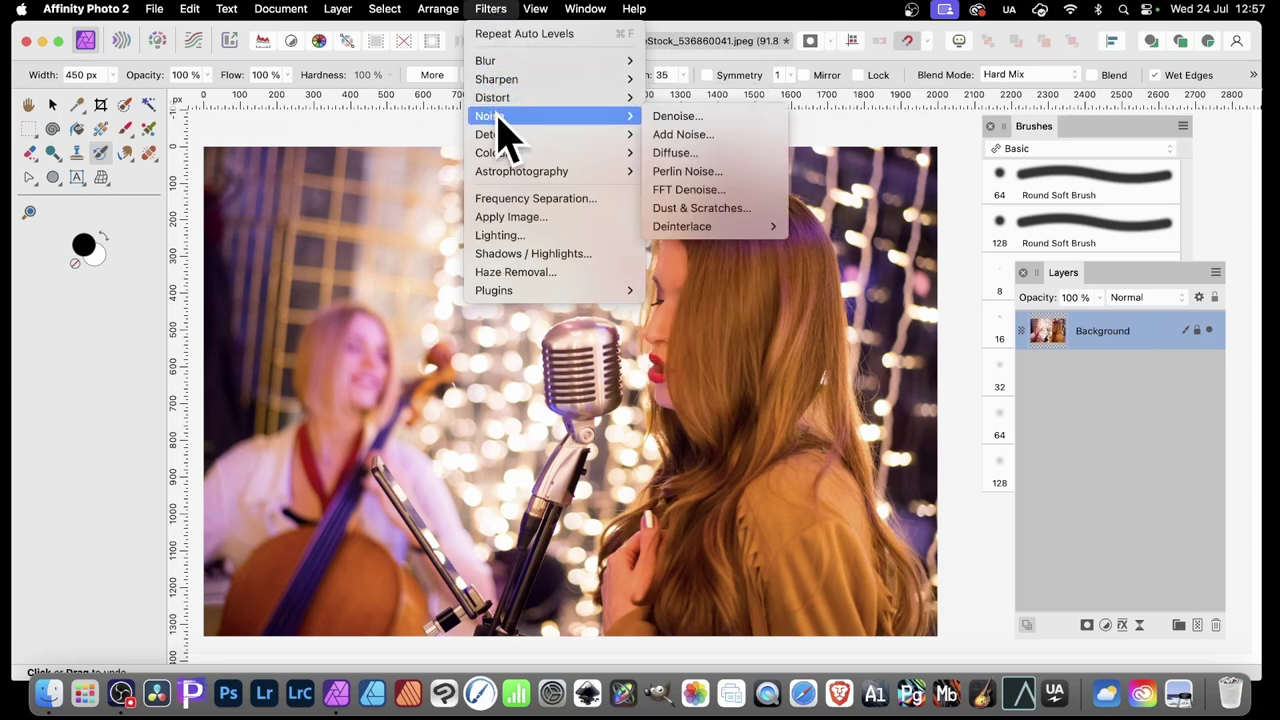
pyautogui.click(715, 175)
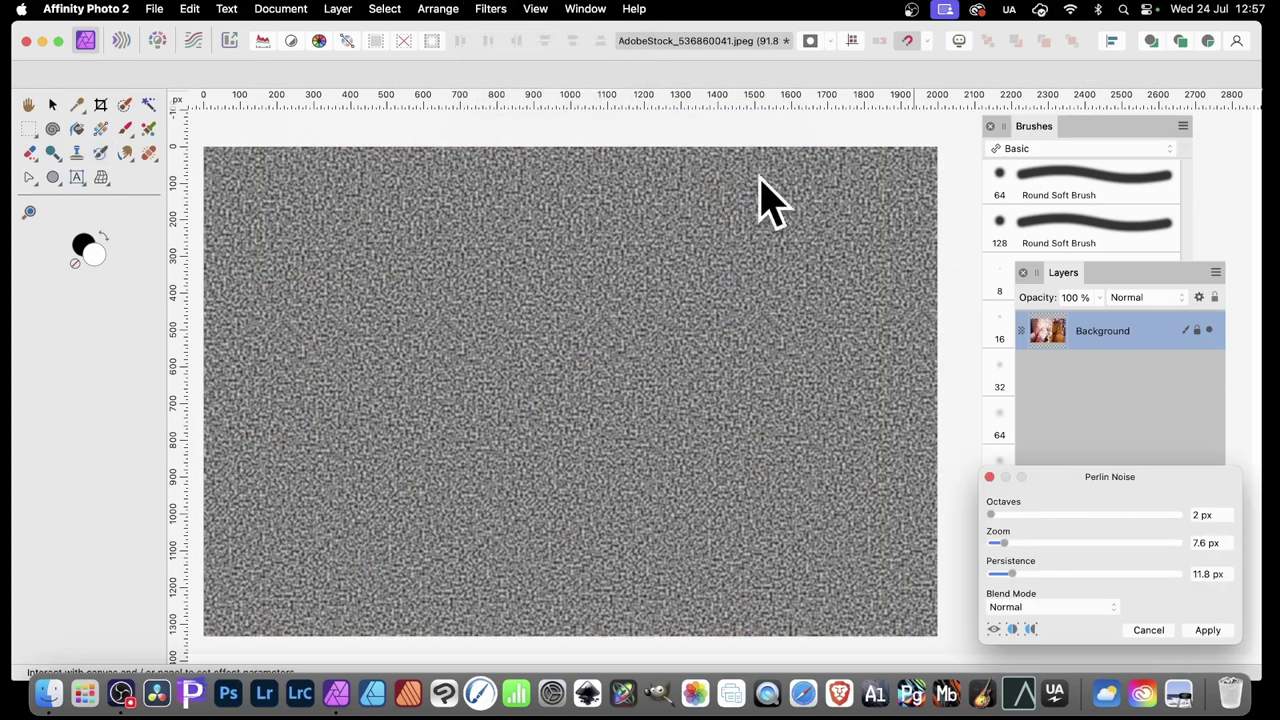
pyautogui.moveTo(1117, 487); pyautogui.dragTo(796, 261)
pyautogui.moveTo(686, 297)
pyautogui.mouseDown()
pyautogui.moveTo(734, 294)
pyautogui.moveTo(683, 286)
pyautogui.moveTo(786, 302)
pyautogui.moveTo(696, 290)
pyautogui.mouseUp()
pyautogui.moveTo(683, 315)
pyautogui.mouseDown()
pyautogui.moveTo(709, 311)
pyautogui.moveTo(690, 314)
pyautogui.mouseUp()
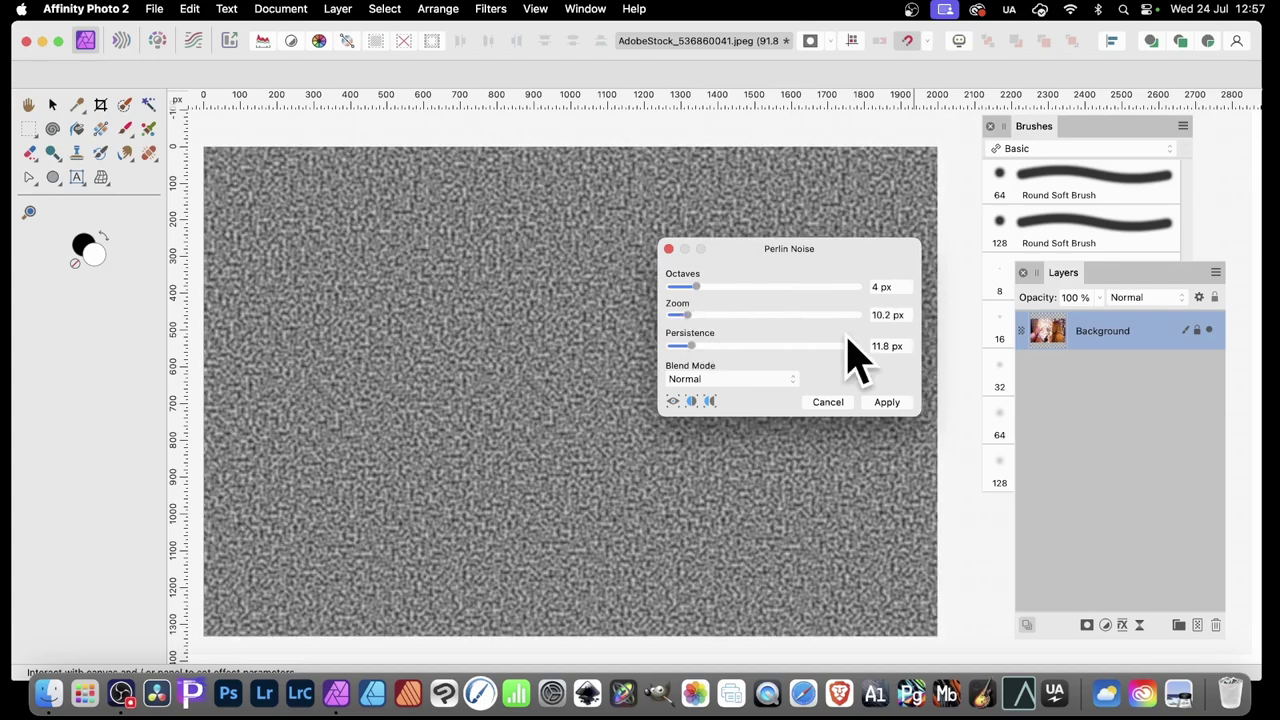
pyautogui.click(898, 404)
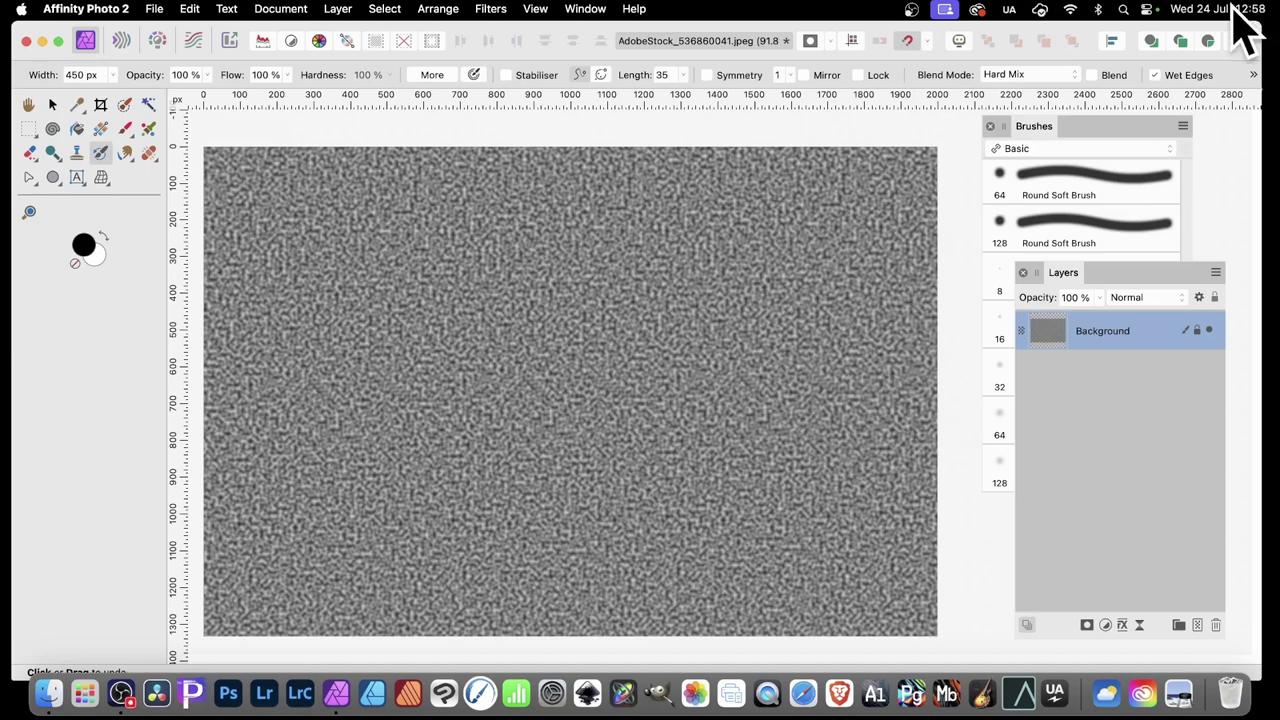
# - Show the History panel and revert to the Delete Pixel state before Perlin Noise
pyautogui.click(589, 12)
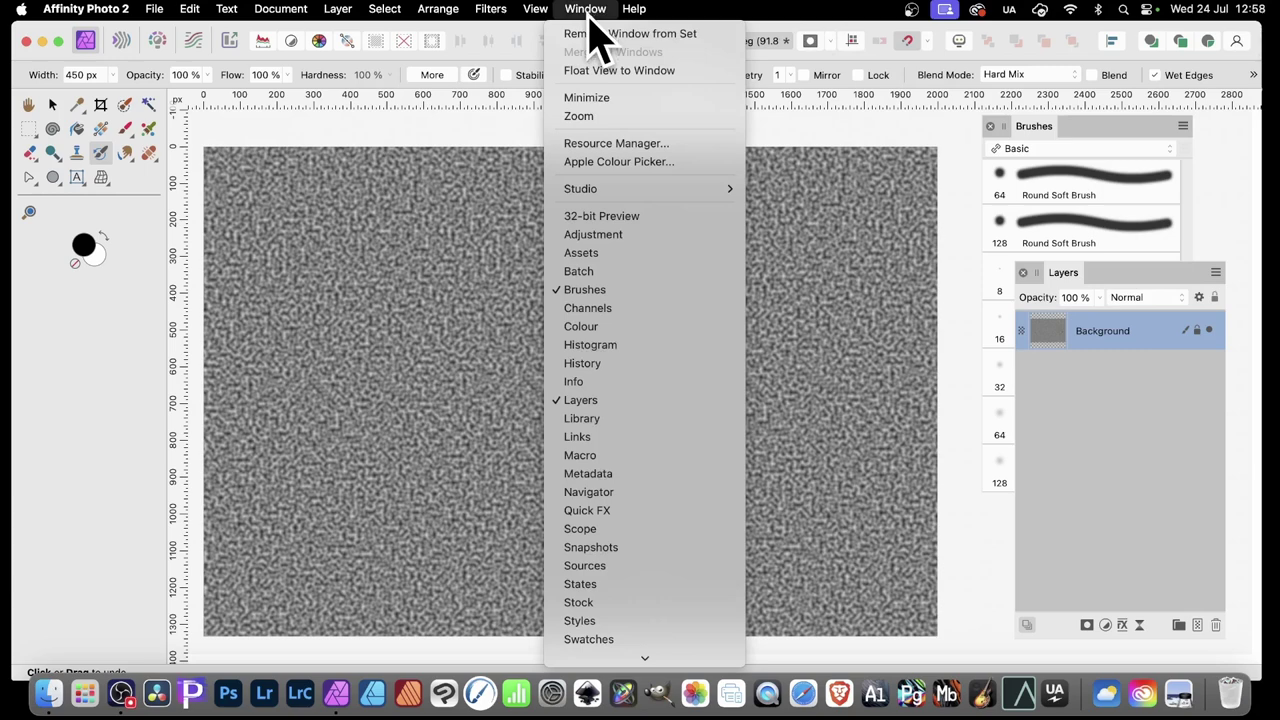
pyautogui.click(600, 364)
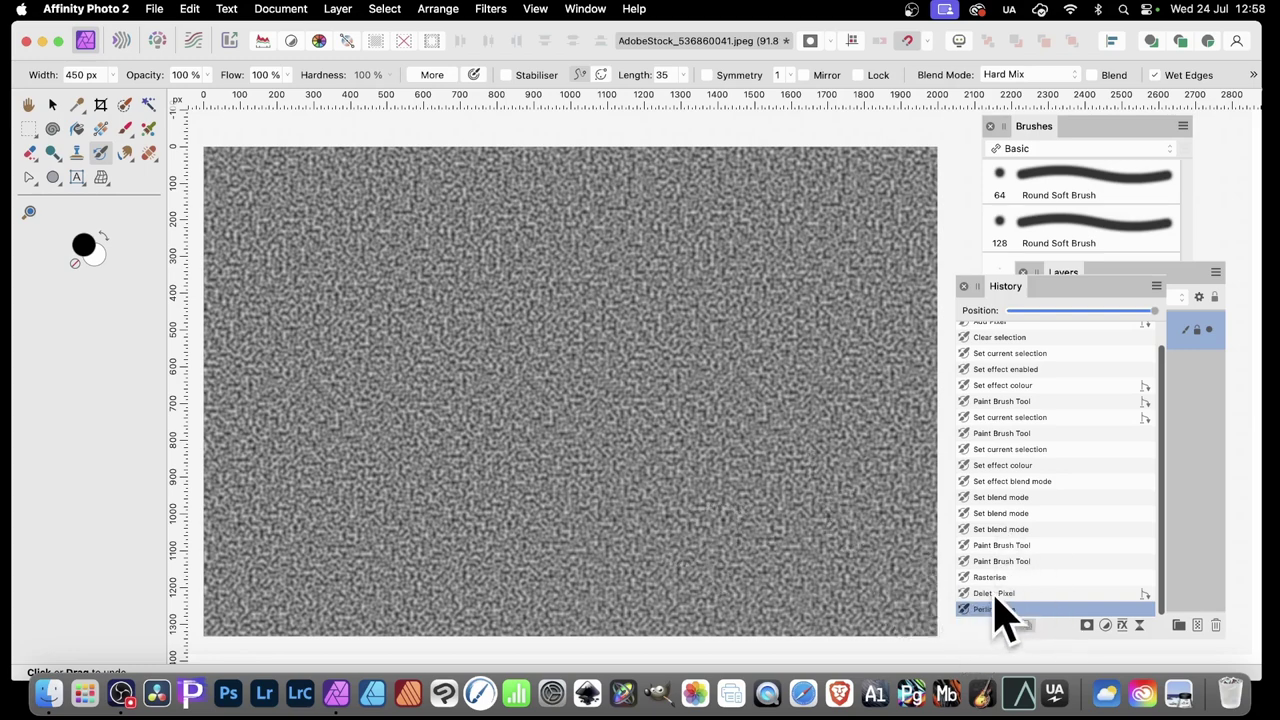
pyautogui.click(996, 594)
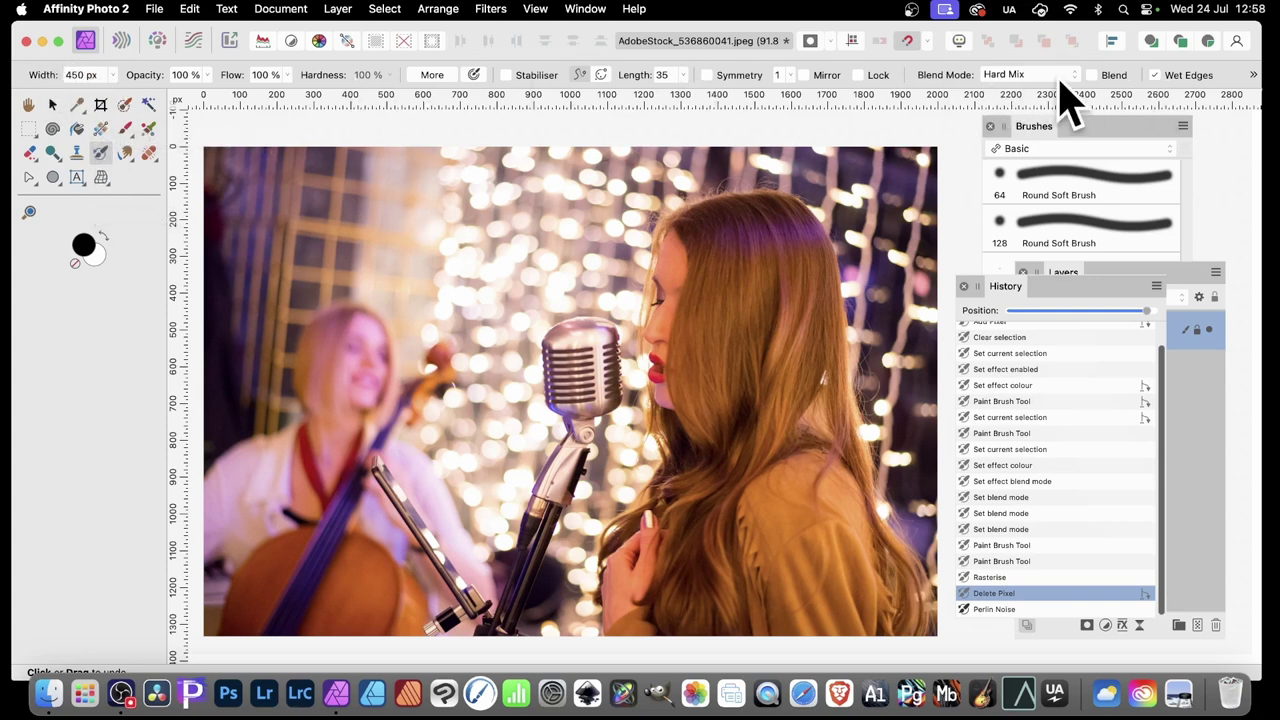
# - Keep the Undo Brush in Hard Mix and paint the noise over the singer and cellist
pyautogui.click(1046, 88)
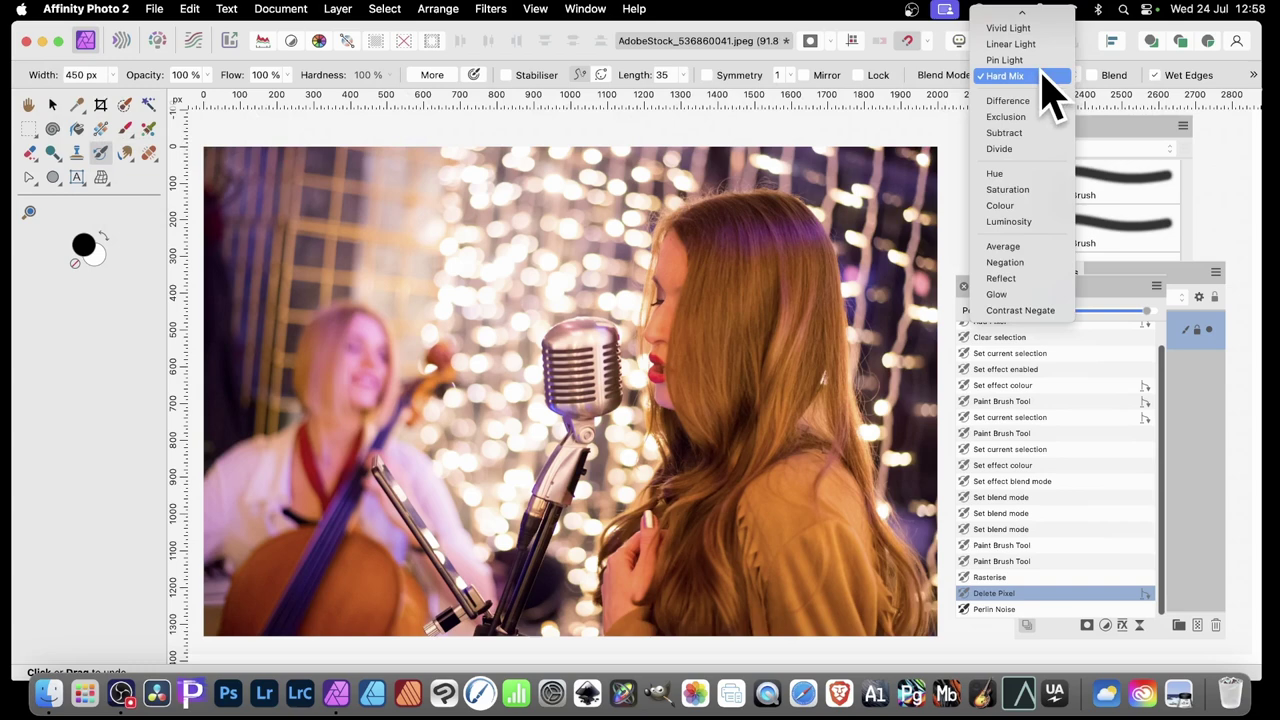
pyautogui.click(1043, 75)
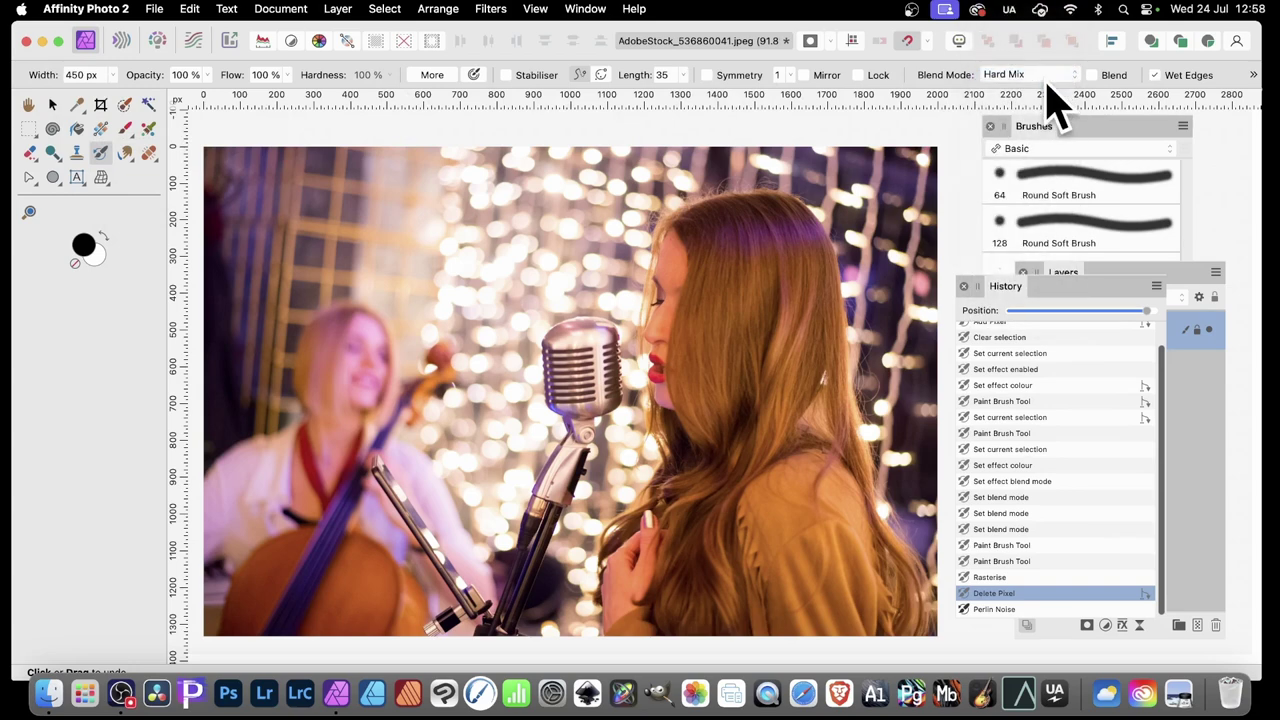
pyautogui.moveTo(694, 220)
pyautogui.mouseDown()
pyautogui.moveTo(742, 272)
pyautogui.moveTo(707, 275)
pyautogui.moveTo(783, 306)
pyautogui.moveTo(811, 286)
pyautogui.moveTo(760, 303)
pyautogui.moveTo(719, 263)
pyautogui.moveTo(756, 248)
pyautogui.moveTo(756, 308)
pyautogui.moveTo(736, 253)
pyautogui.moveTo(692, 328)
pyautogui.moveTo(748, 433)
pyautogui.moveTo(736, 477)
pyautogui.moveTo(760, 523)
pyautogui.moveTo(828, 575)
pyautogui.moveTo(805, 553)
pyautogui.moveTo(674, 603)
pyautogui.moveTo(668, 583)
pyautogui.moveTo(703, 538)
pyautogui.moveTo(846, 529)
pyautogui.mouseUp()
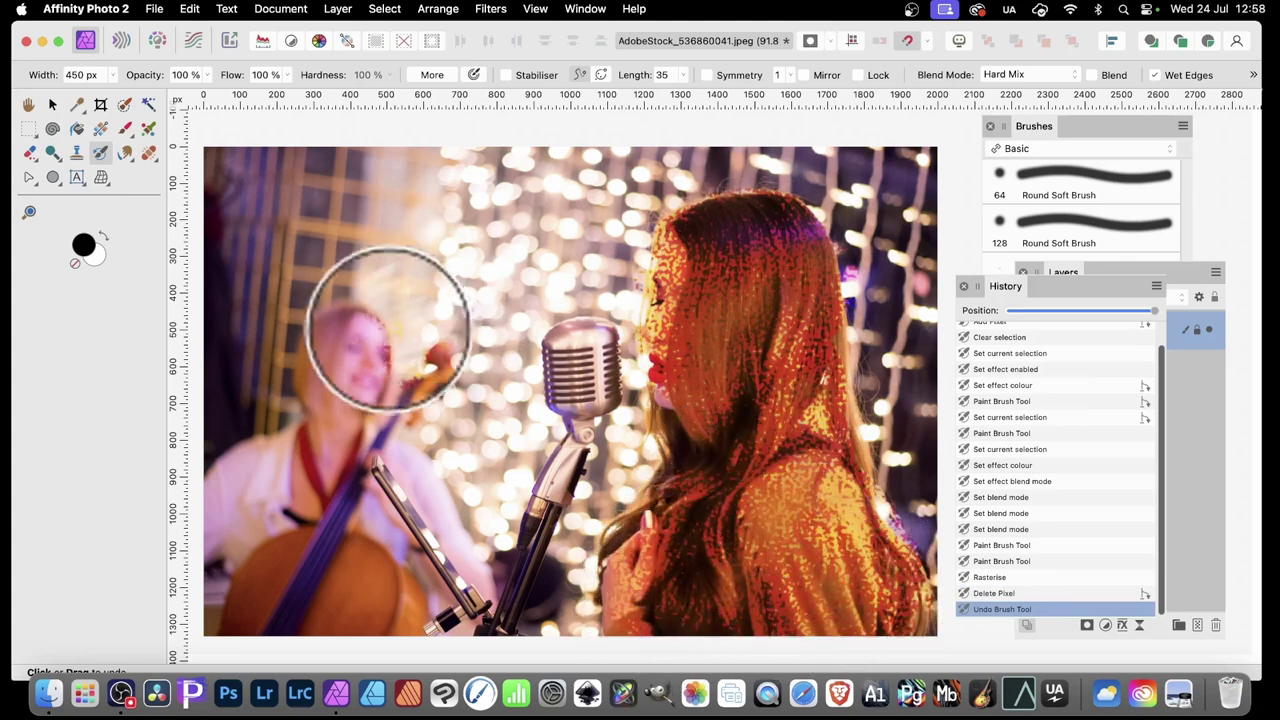
pyautogui.moveTo(388, 328)
pyautogui.mouseDown()
pyautogui.moveTo(359, 383)
pyautogui.moveTo(354, 362)
pyautogui.moveTo(282, 518)
pyautogui.moveTo(260, 531)
pyautogui.moveTo(307, 560)
pyautogui.moveTo(388, 538)
pyautogui.moveTo(360, 583)
pyautogui.moveTo(284, 593)
pyautogui.moveTo(231, 540)
pyautogui.moveTo(344, 499)
pyautogui.moveTo(468, 365)
pyautogui.moveTo(736, 381)
pyautogui.moveTo(696, 427)
pyautogui.mouseUp()
# - Undo the strokes and reapply Perlin Noise with 14.7 px zoom and 13 px persistence
pyautogui.press('super+z')
pyautogui.press('super+z')
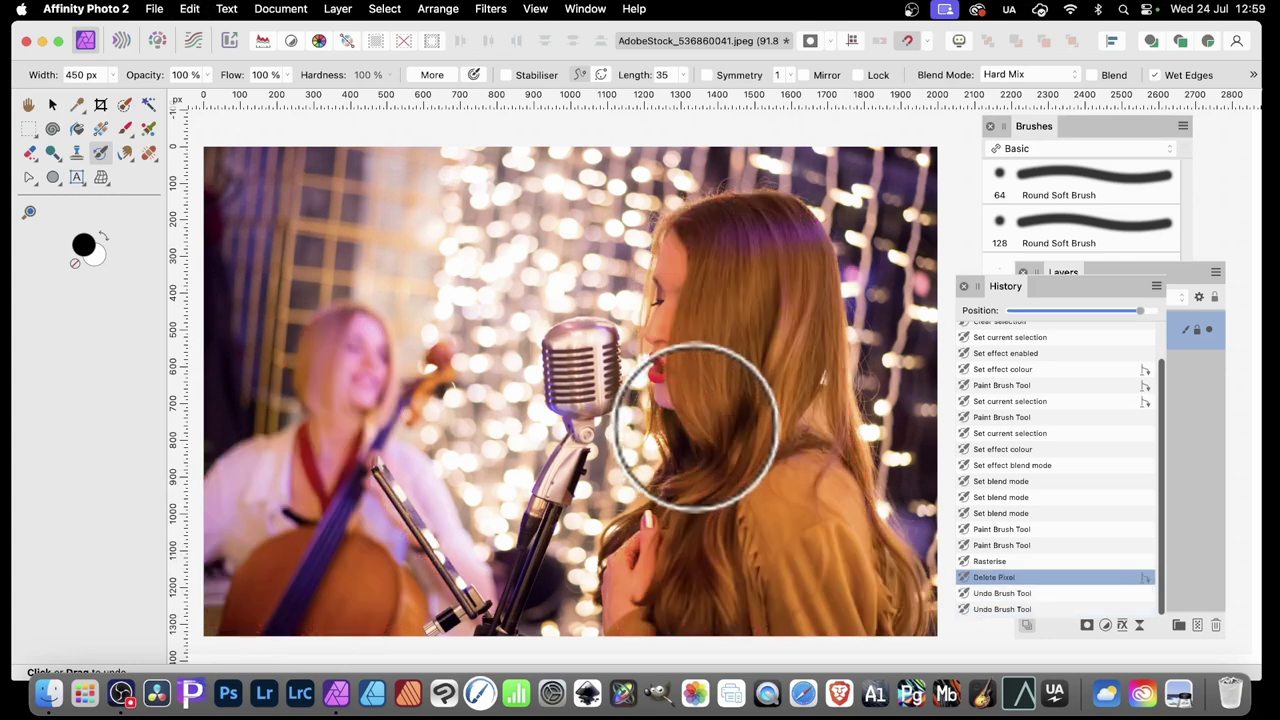
pyautogui.click(489, 9)
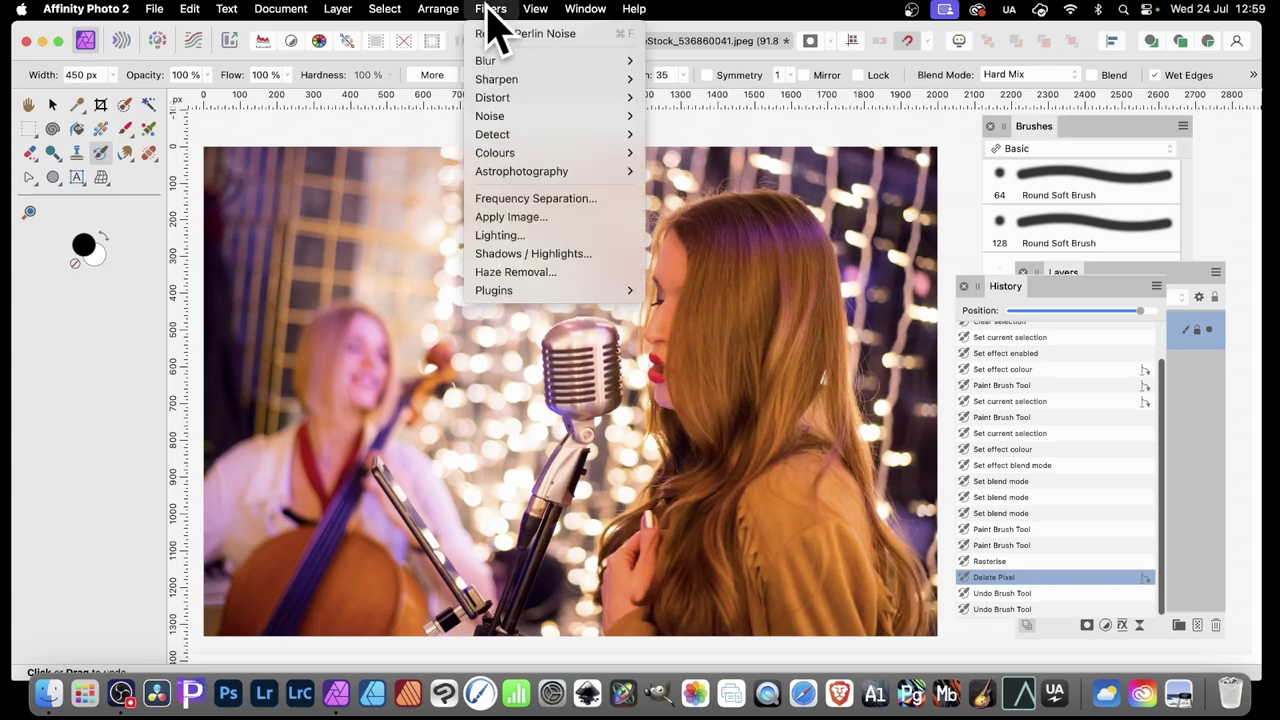
pyautogui.moveTo(505, 125)
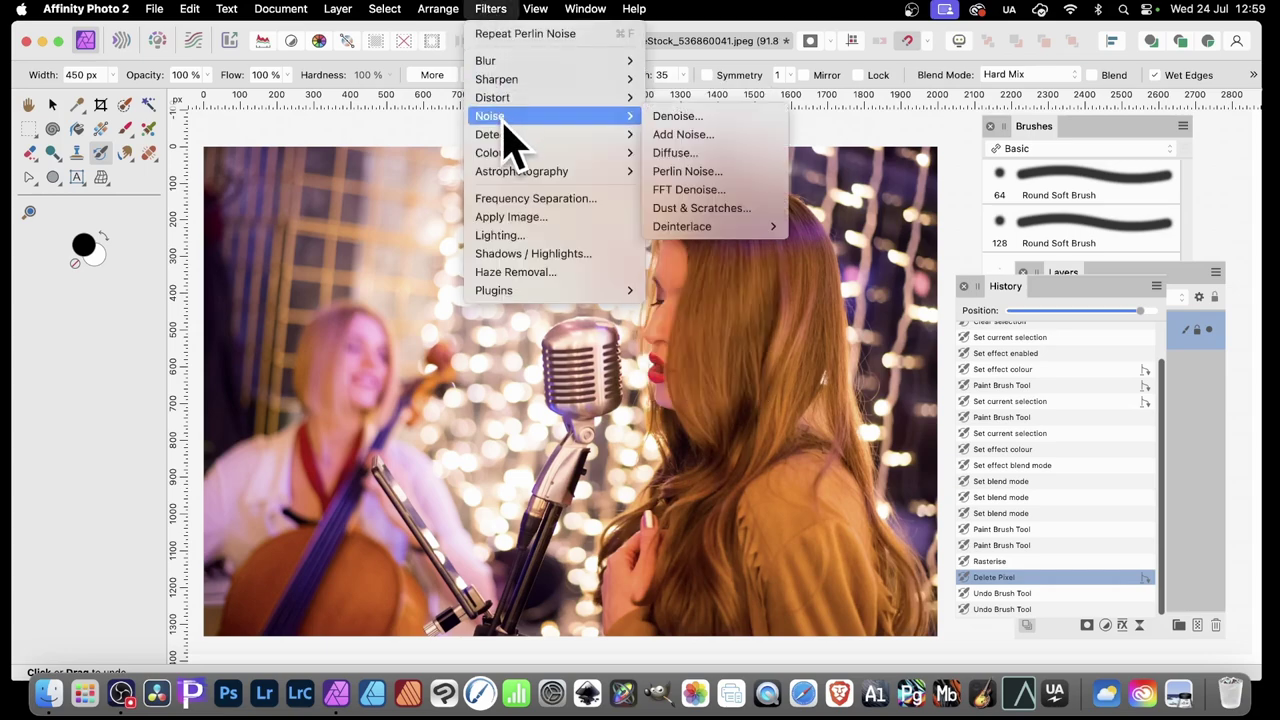
pyautogui.click(705, 178)
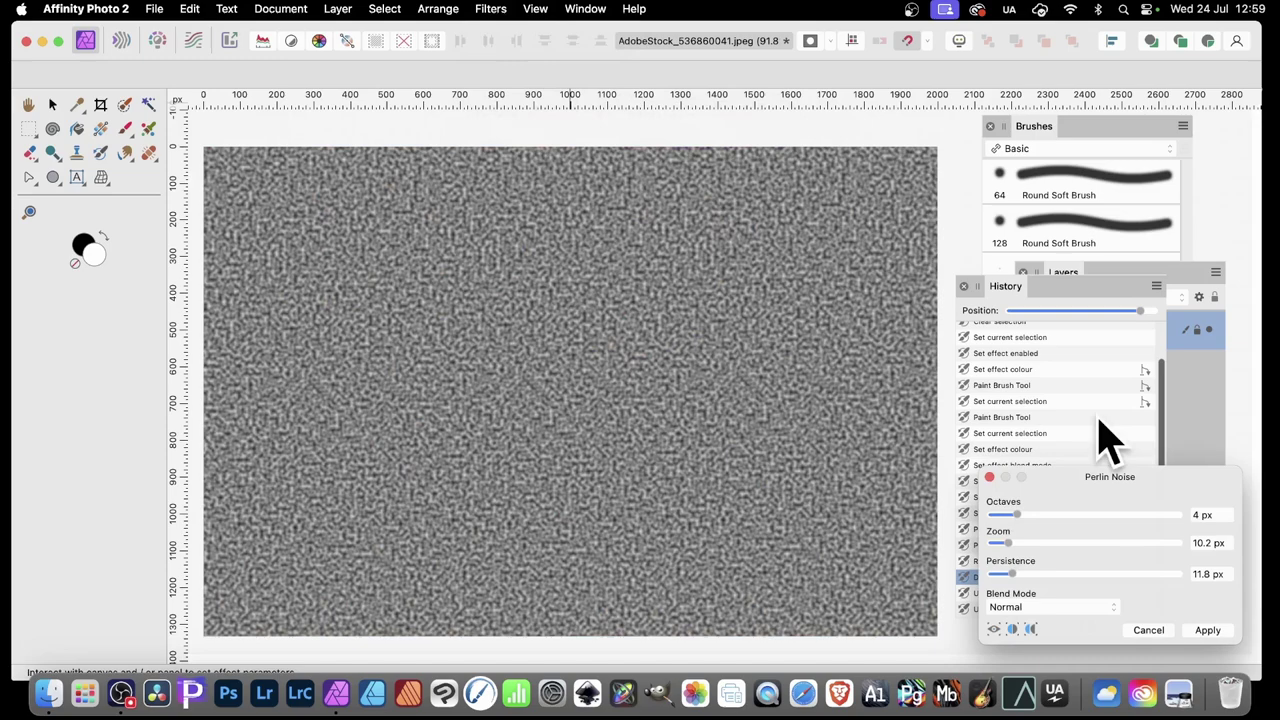
pyautogui.moveTo(1016, 577); pyautogui.dragTo(1020, 545)
pyautogui.click(1205, 630)
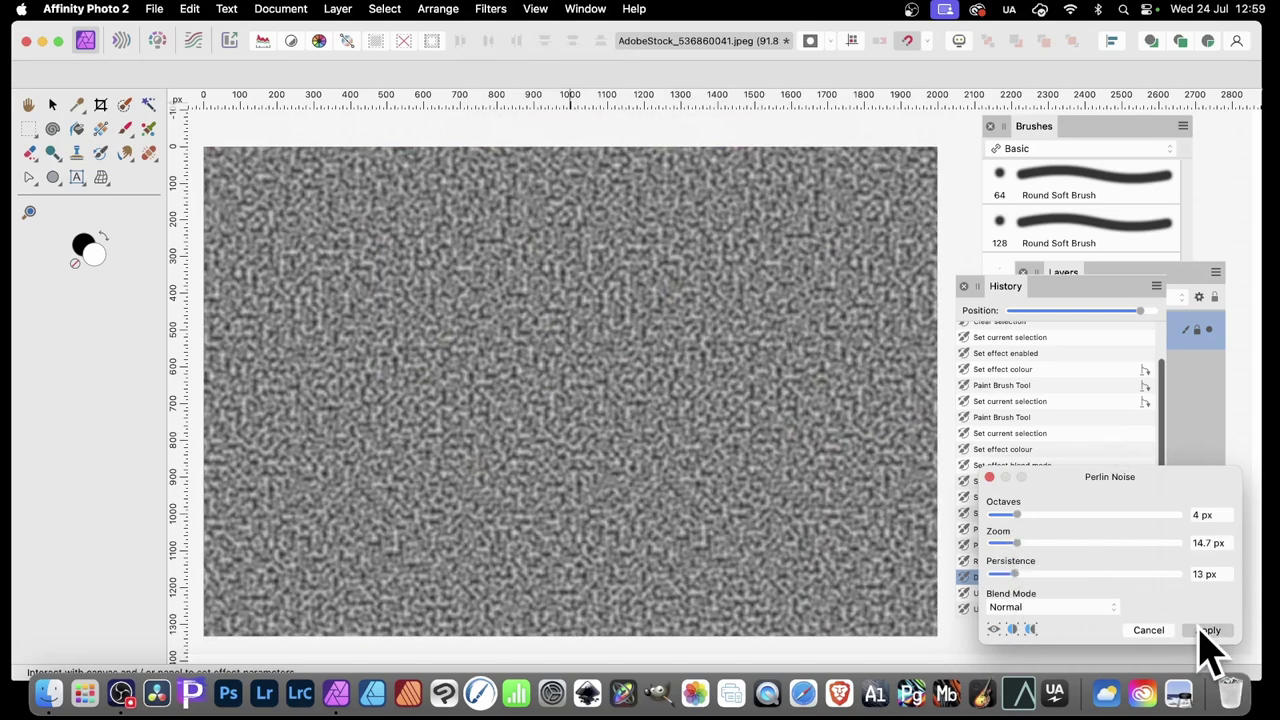
# - Apply a 6.8 px Gaussian Blur to the grey noise texture
pyautogui.click(490, 10)
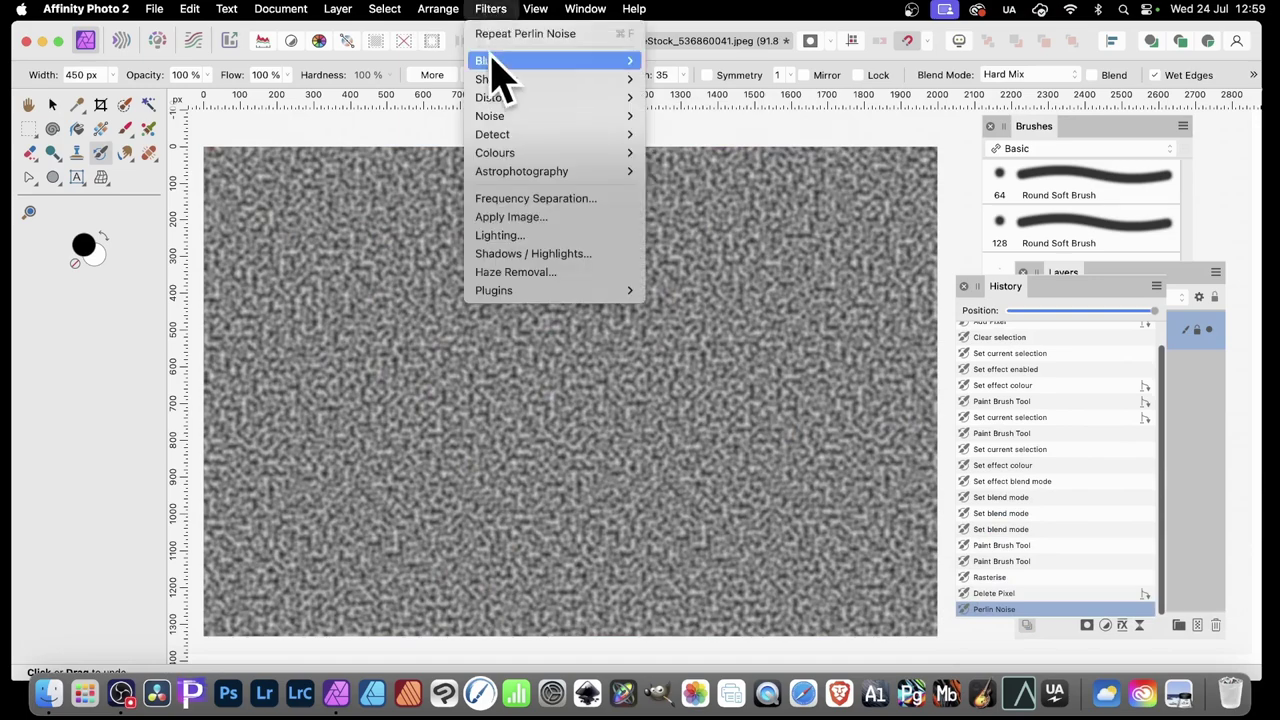
pyautogui.moveTo(500, 60)
pyautogui.click(700, 79)
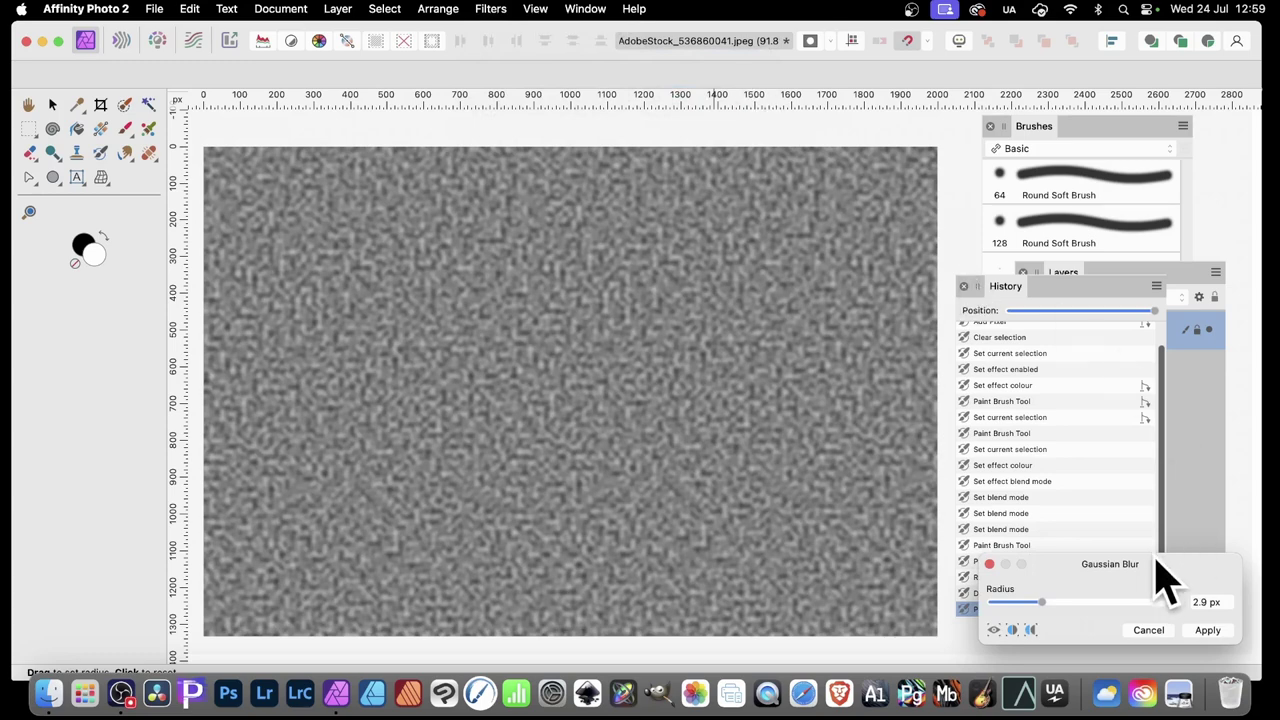
pyautogui.moveTo(1128, 569); pyautogui.dragTo(855, 323)
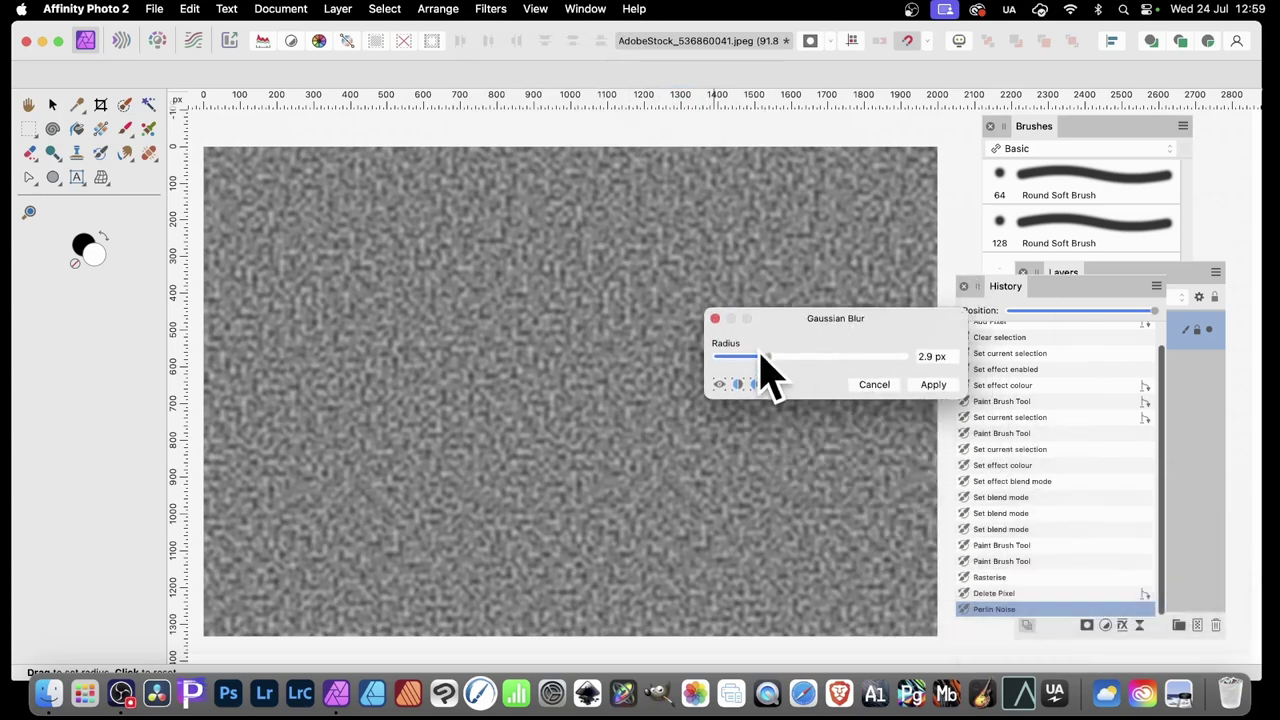
pyautogui.moveTo(762, 356); pyautogui.dragTo(790, 361)
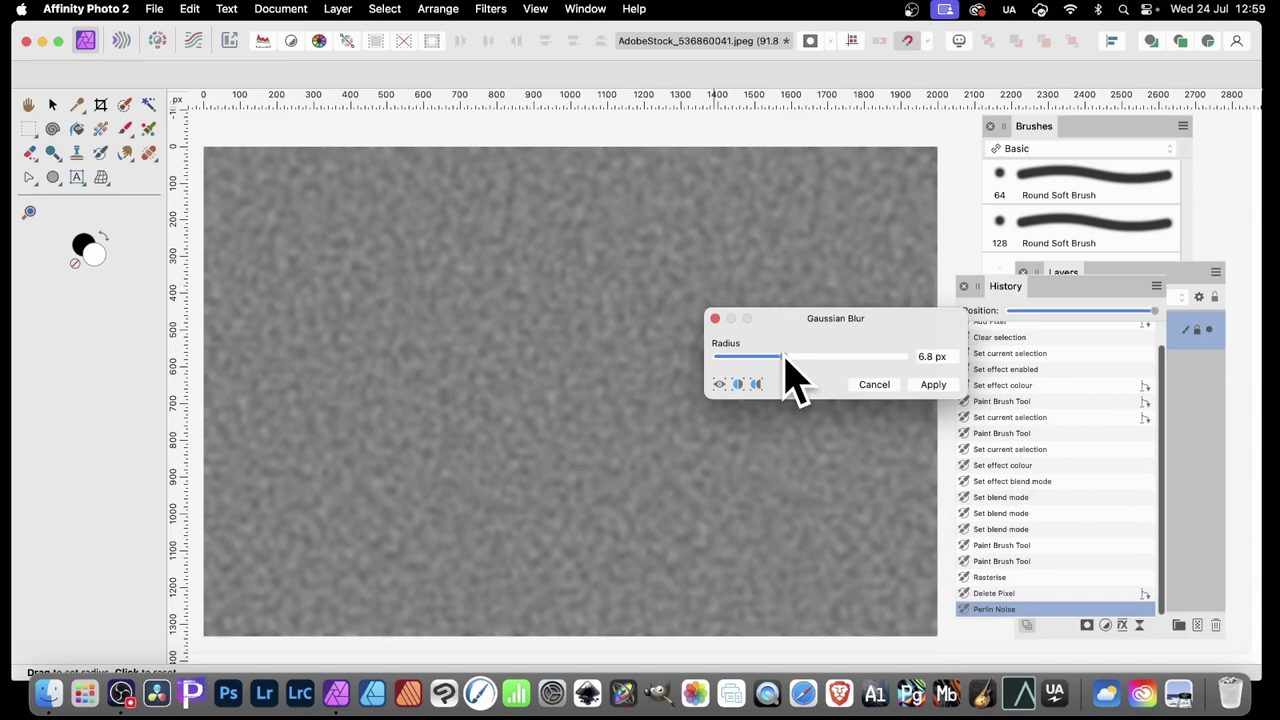
pyautogui.click(934, 385)
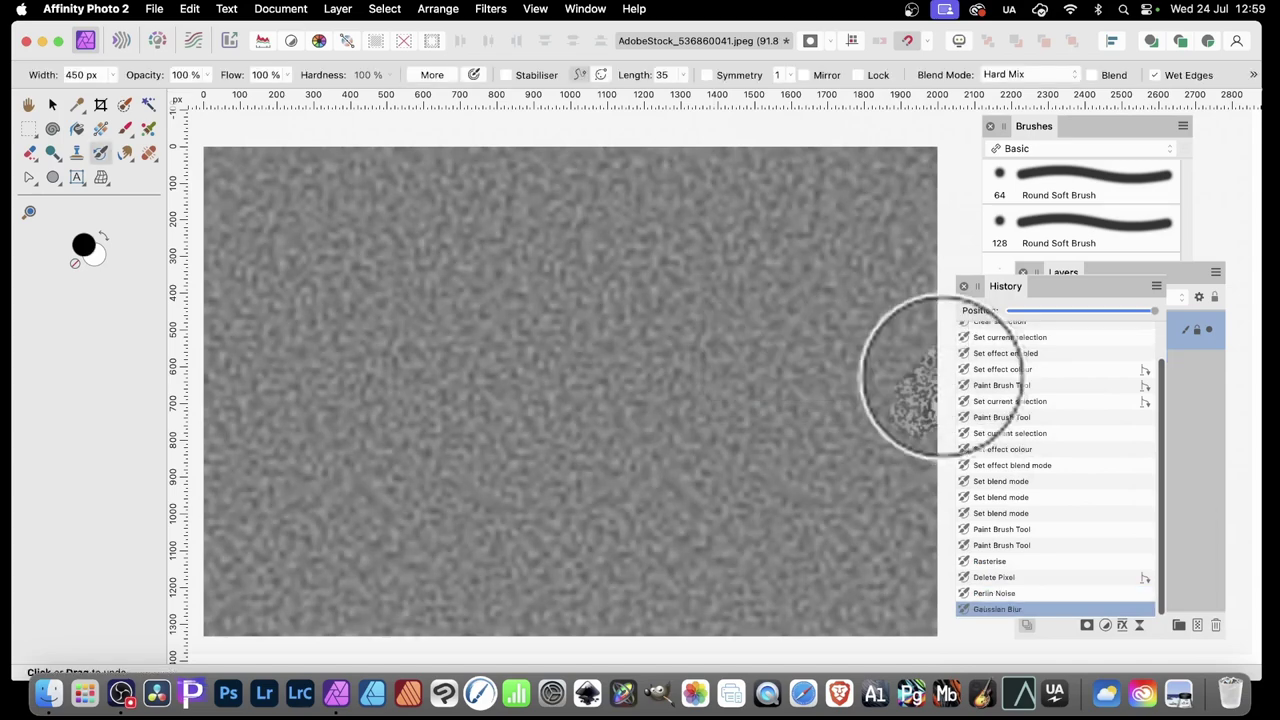
# - Apply Auto Levels to turn the blurred noise into high-contrast black-and-white blotches
pyautogui.click(491, 9)
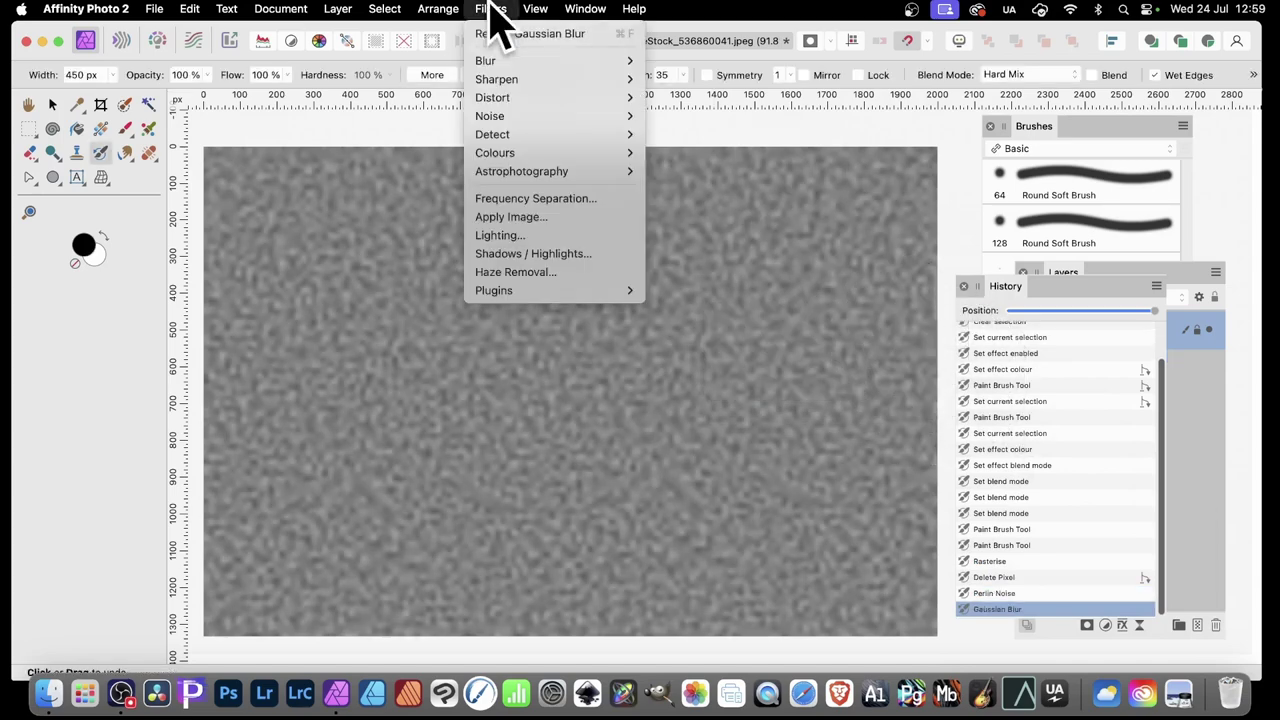
pyautogui.moveTo(502, 152)
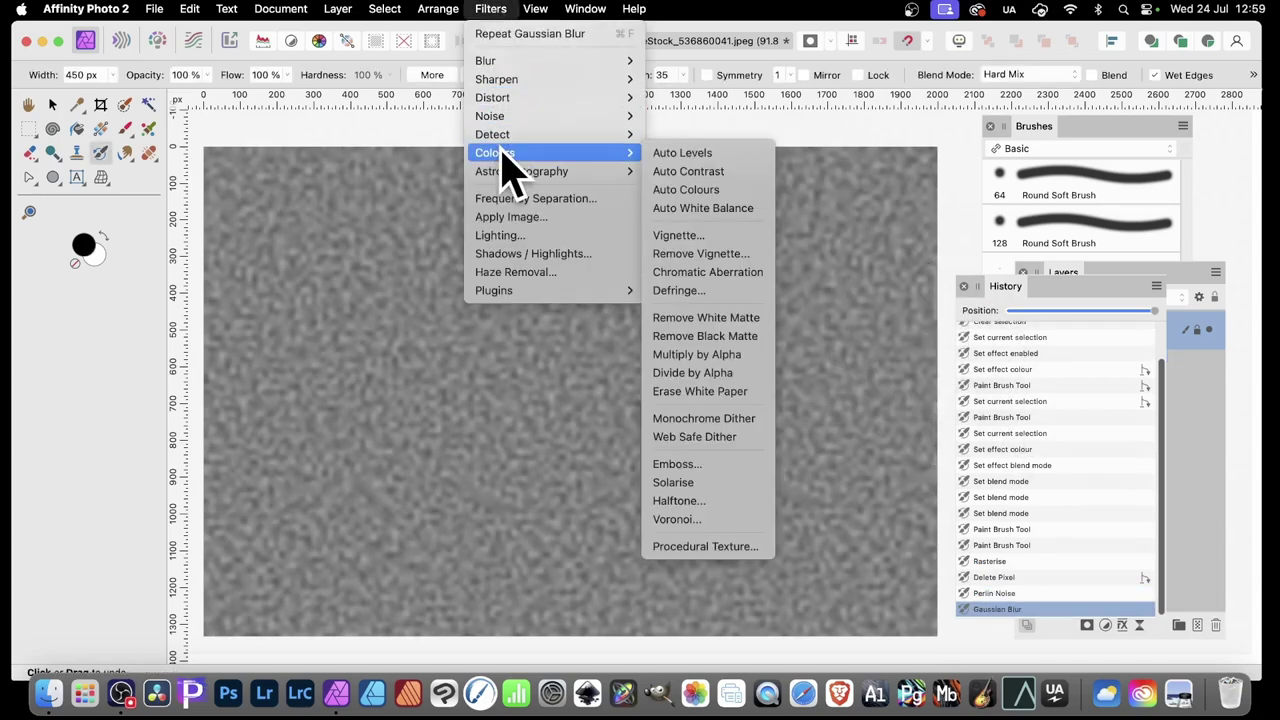
pyautogui.click(662, 154)
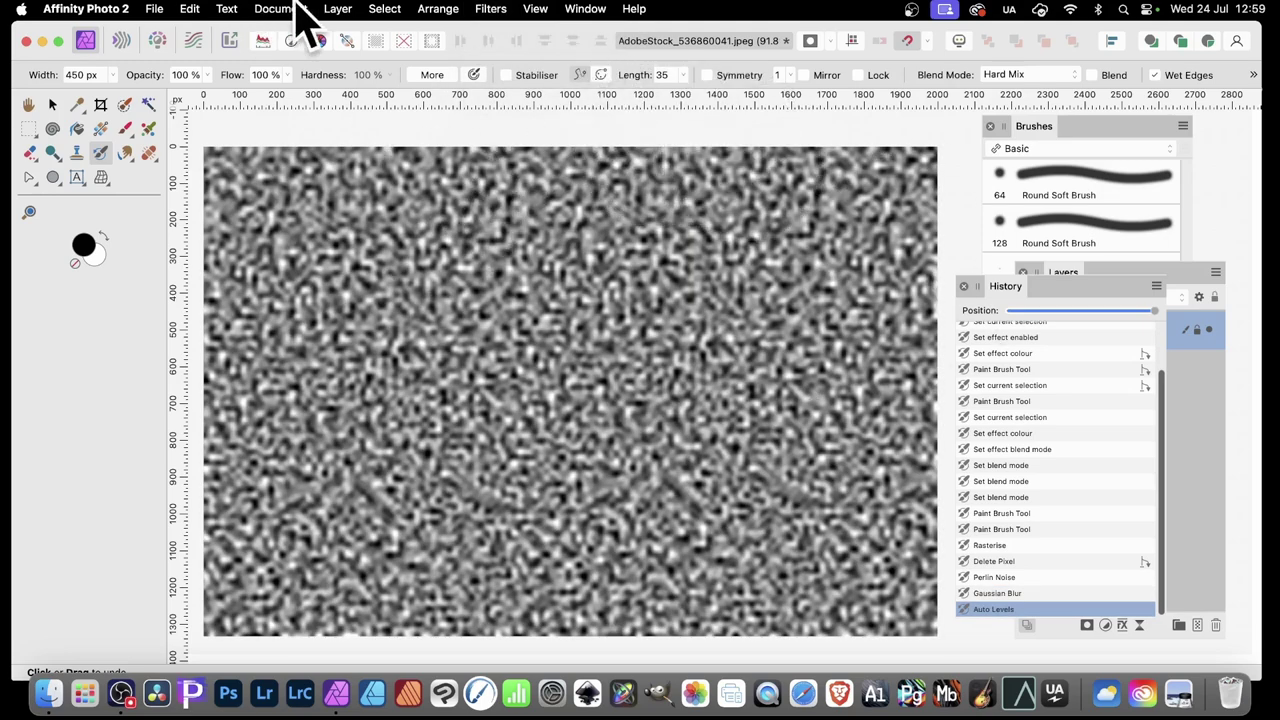
# - Start a Deform distortion and place anchor points on the noise texture
pyautogui.click(493, 9)
pyautogui.moveTo(503, 98)
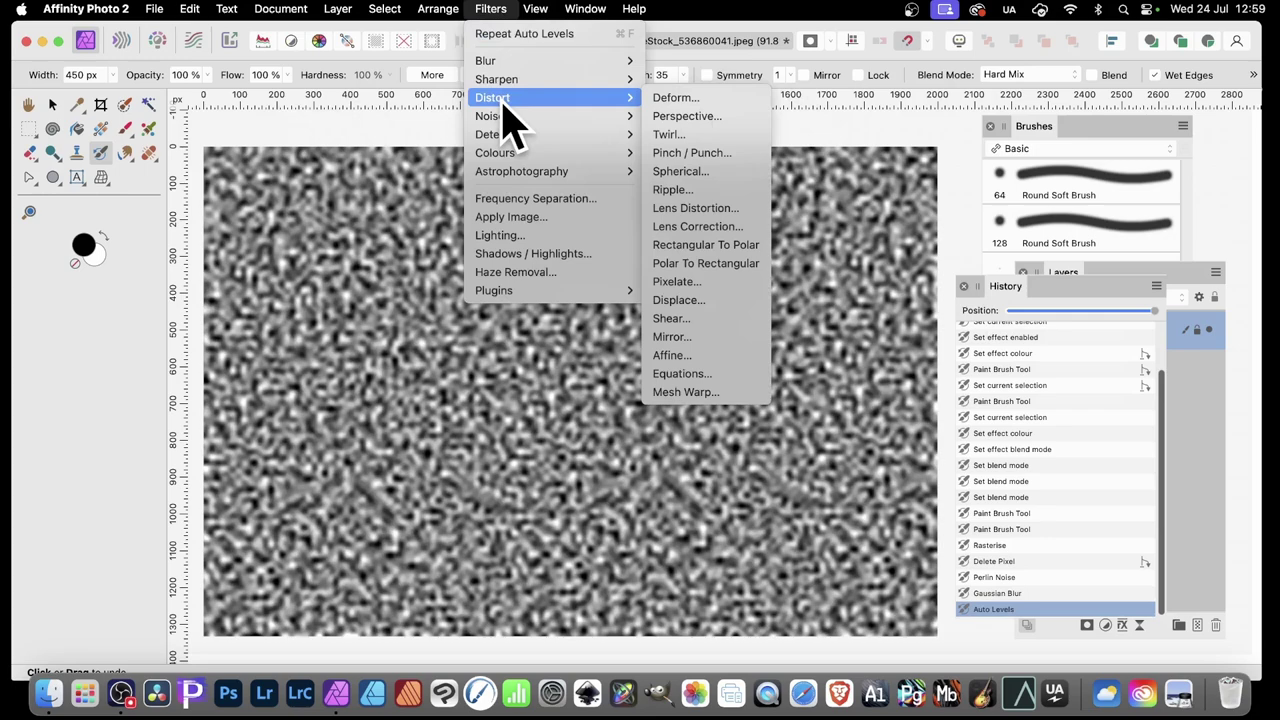
pyautogui.click(696, 101)
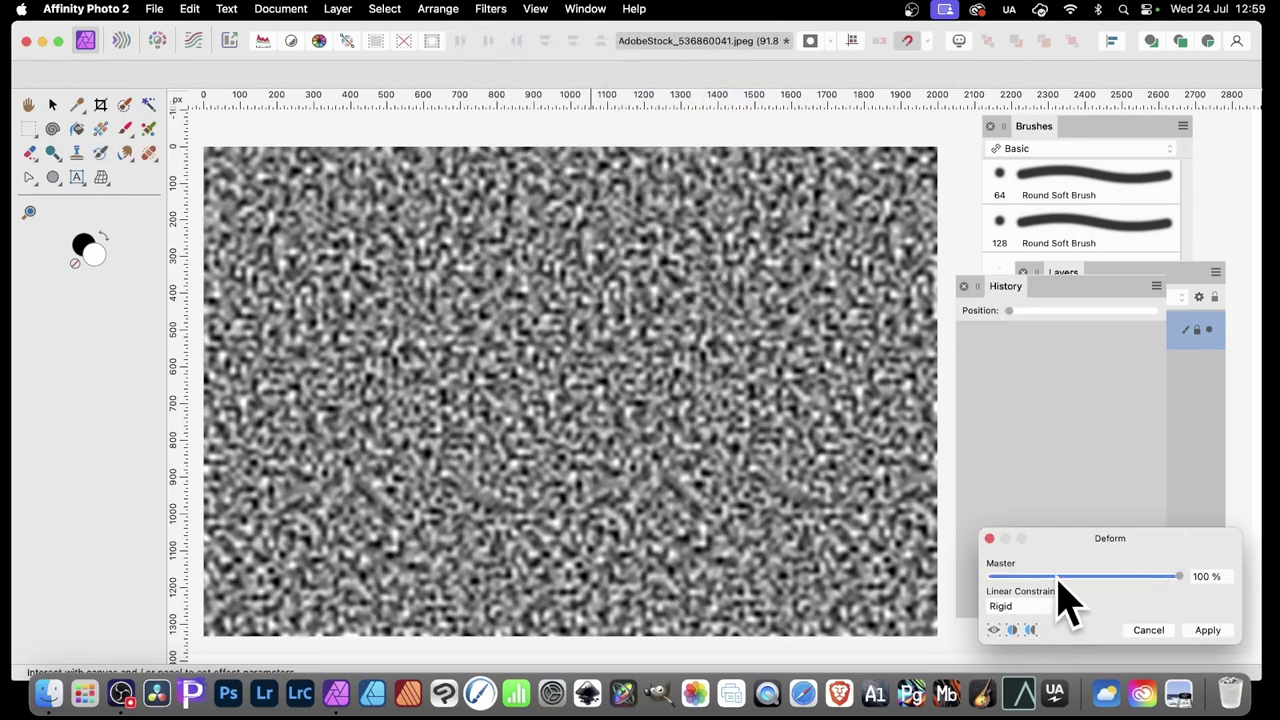
pyautogui.click(520, 324)
pyautogui.click(724, 474)
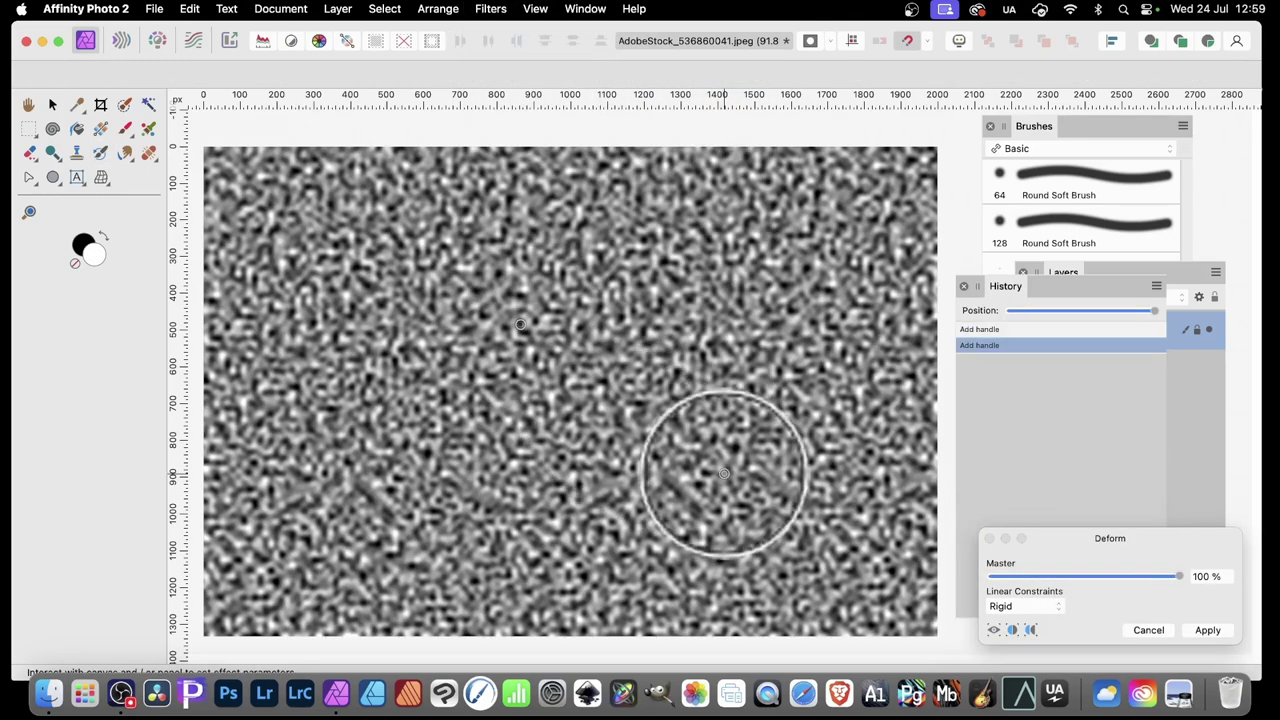
pyautogui.click(694, 317)
pyautogui.click(694, 317)
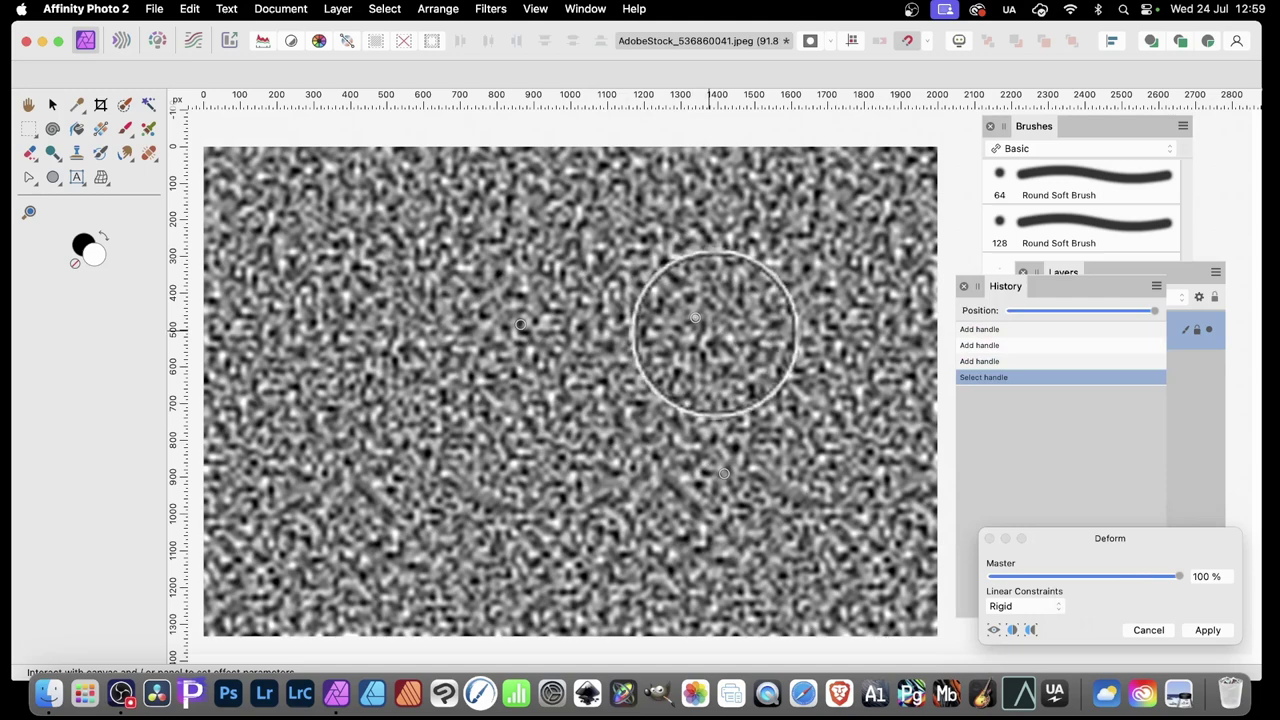
pyautogui.click(690, 314)
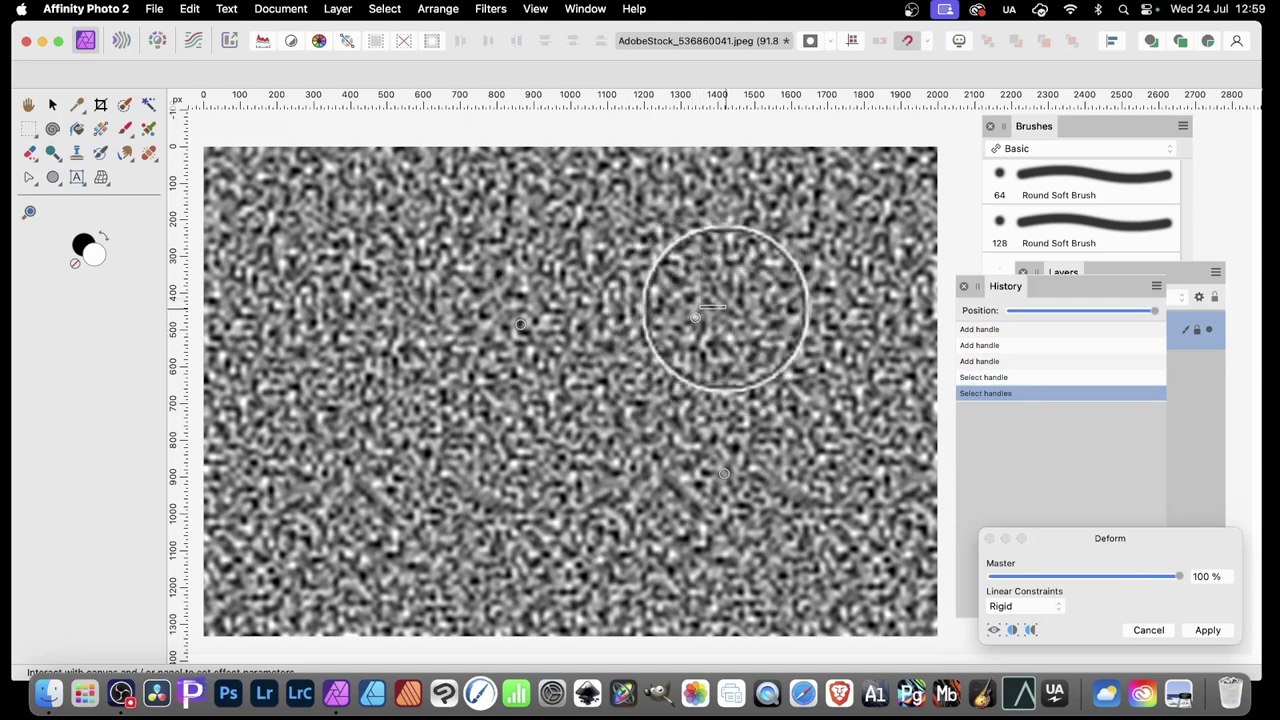
pyautogui.click(694, 317)
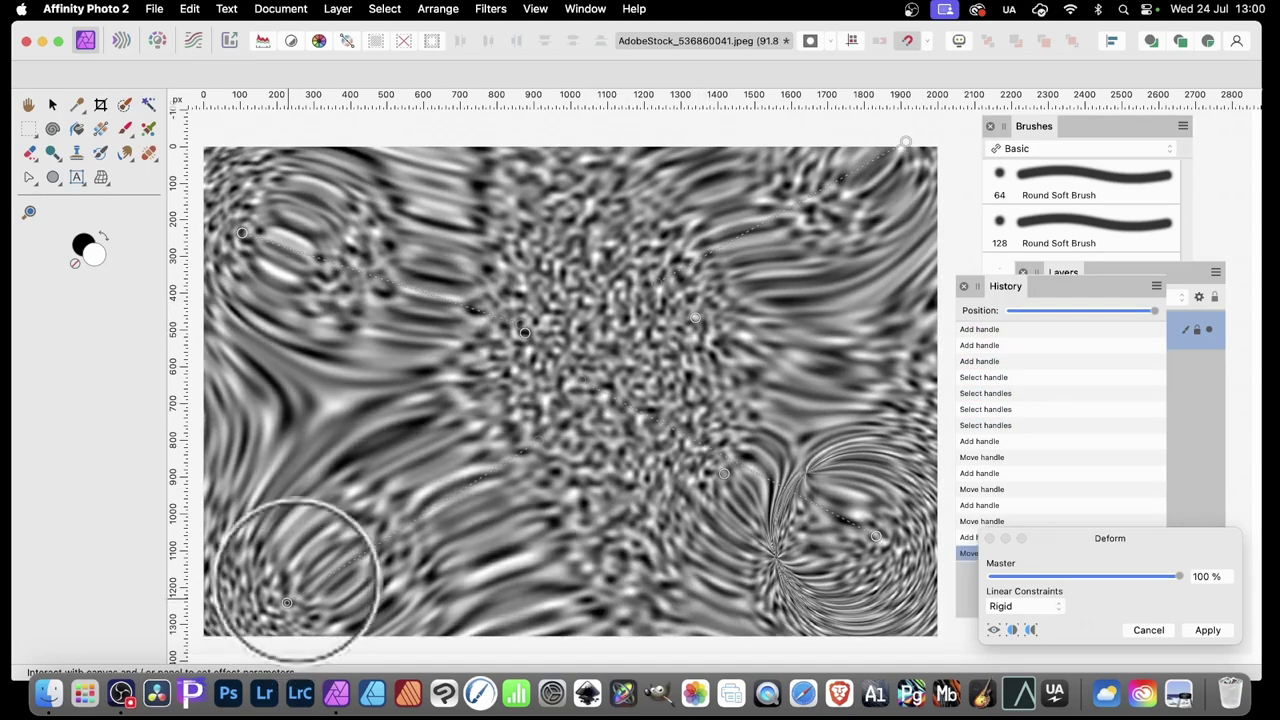
# - Drag deform points to swirl the texture into streaks, then apply the warp
pyautogui.click(554, 337)
pyautogui.moveTo(554, 337); pyautogui.dragTo(762, 205)
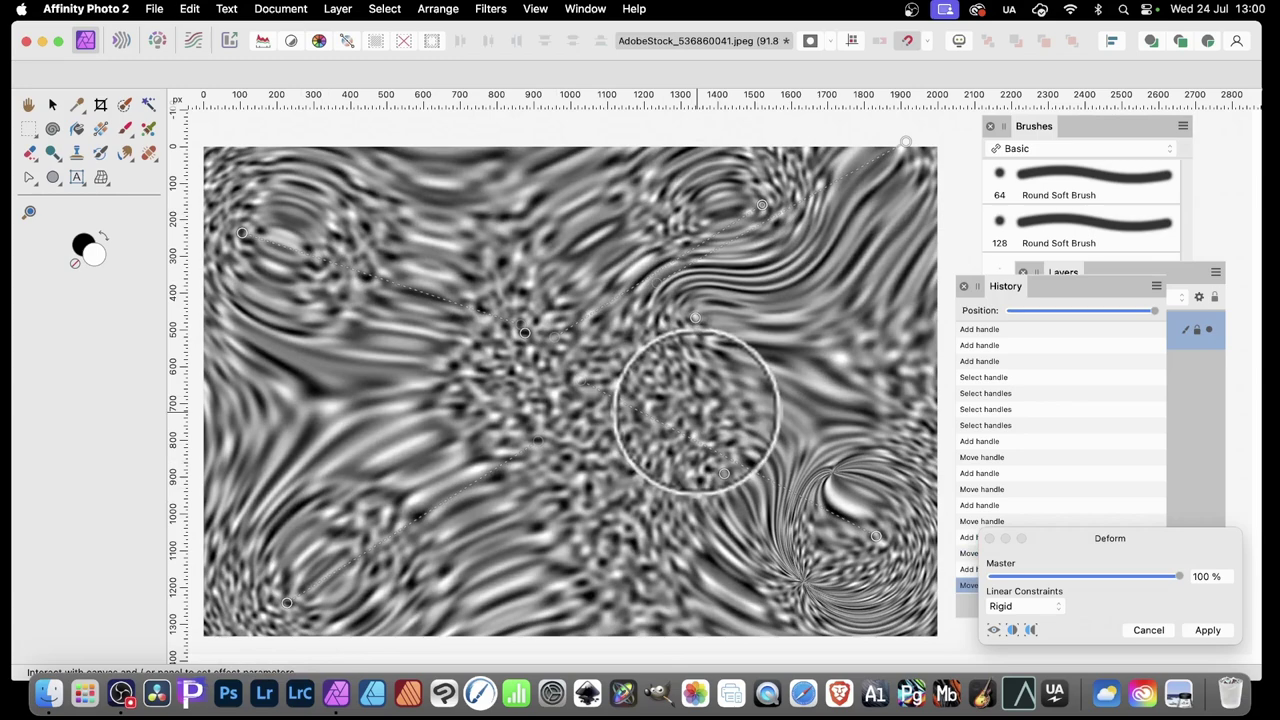
pyautogui.click(818, 323)
pyautogui.moveTo(818, 323); pyautogui.dragTo(825, 318)
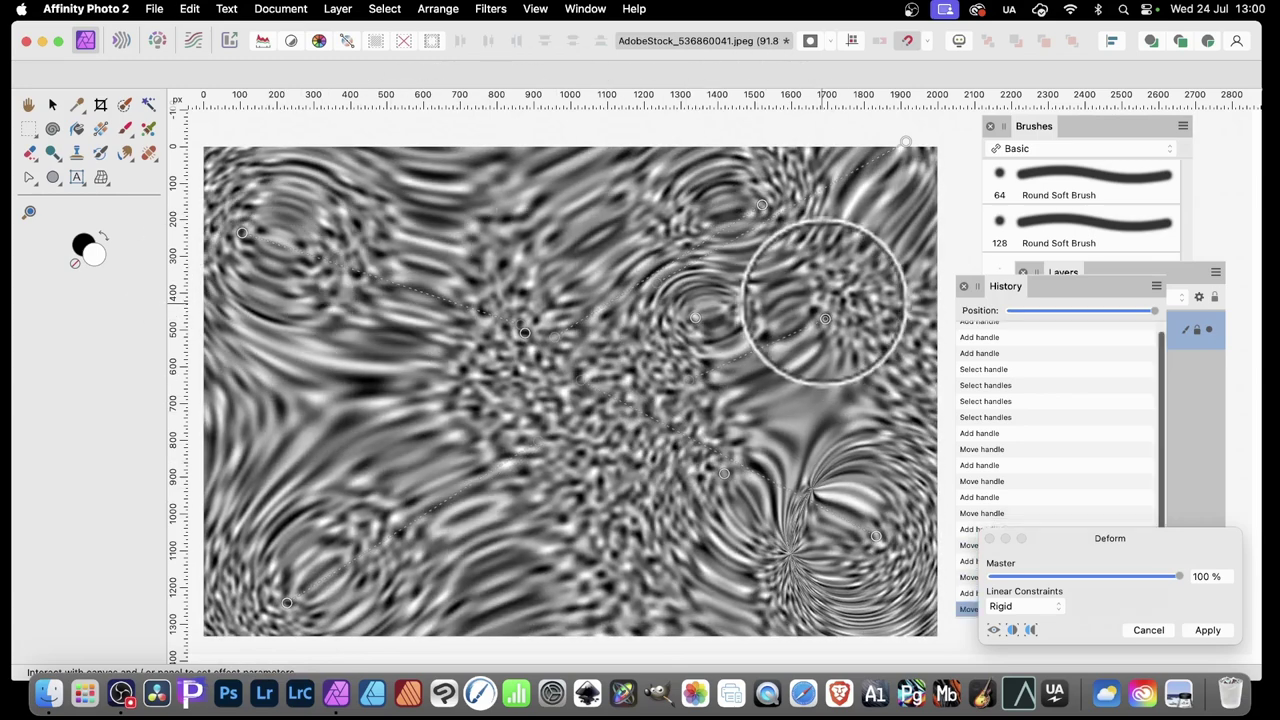
pyautogui.click(1206, 632)
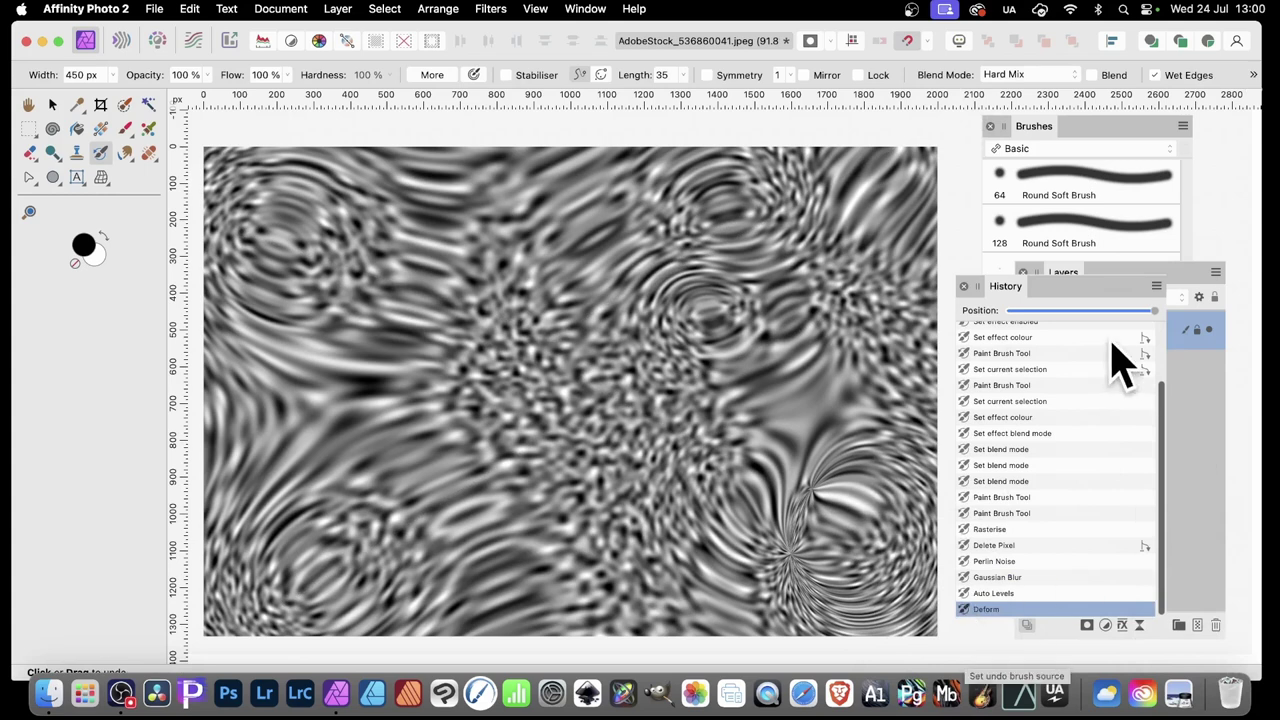
# - Revert to the Delete Pixel history state to restore the clean concert photo
pyautogui.click(1012, 545)
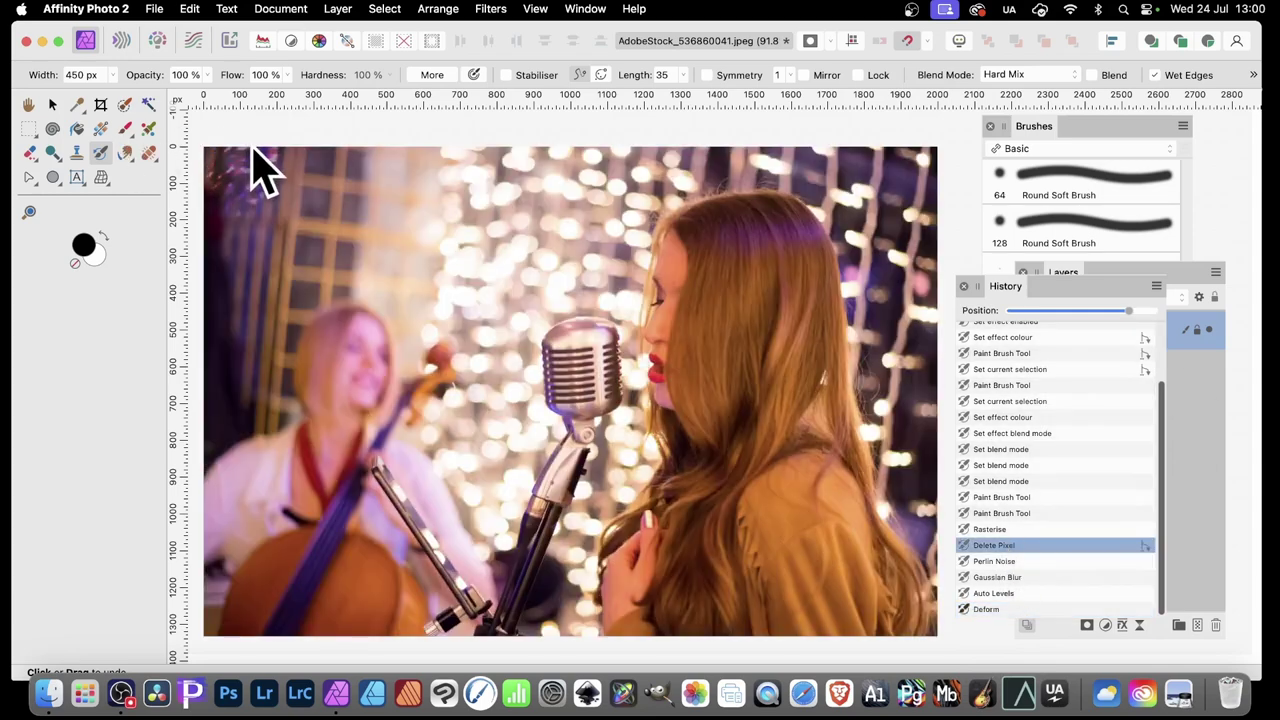
pyautogui.click(103, 155)
pyautogui.moveTo(751, 286)
pyautogui.mouseDown()
pyautogui.moveTo(707, 266)
pyautogui.moveTo(734, 288)
pyautogui.moveTo(749, 256)
pyautogui.moveTo(696, 313)
pyautogui.moveTo(742, 376)
pyautogui.moveTo(758, 431)
pyautogui.moveTo(746, 484)
pyautogui.moveTo(820, 518)
pyautogui.moveTo(856, 578)
pyautogui.moveTo(725, 566)
pyautogui.moveTo(690, 602)
pyautogui.moveTo(662, 595)
pyautogui.moveTo(706, 466)
pyautogui.mouseUp()
pyautogui.moveTo(340, 335)
pyautogui.mouseDown()
pyautogui.moveTo(354, 371)
pyautogui.moveTo(346, 343)
pyautogui.moveTo(322, 464)
pyautogui.moveTo(272, 588)
pyautogui.moveTo(330, 618)
pyautogui.moveTo(291, 564)
pyautogui.mouseUp()
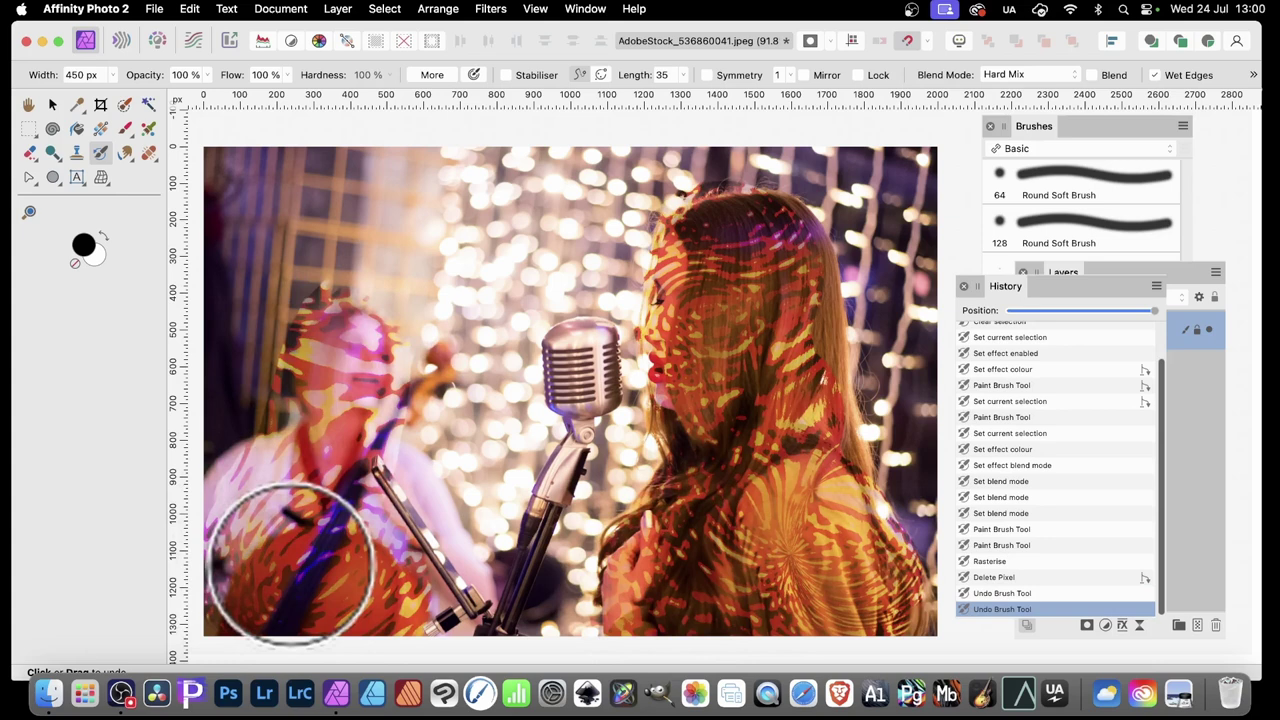
pyautogui.press('super+z')
pyautogui.press('super+z')
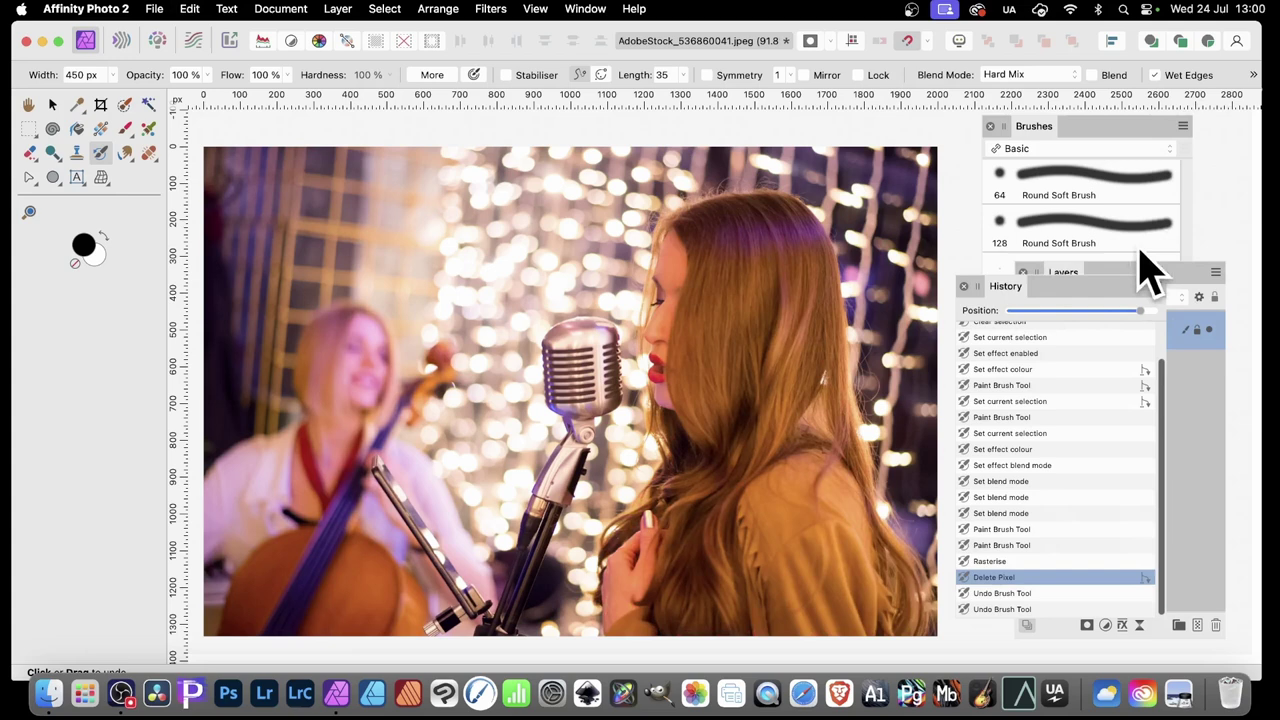
# - Try a Screen-mode Undo Brush stroke over the singer's hair, then undo it
pyautogui.click(1020, 76)
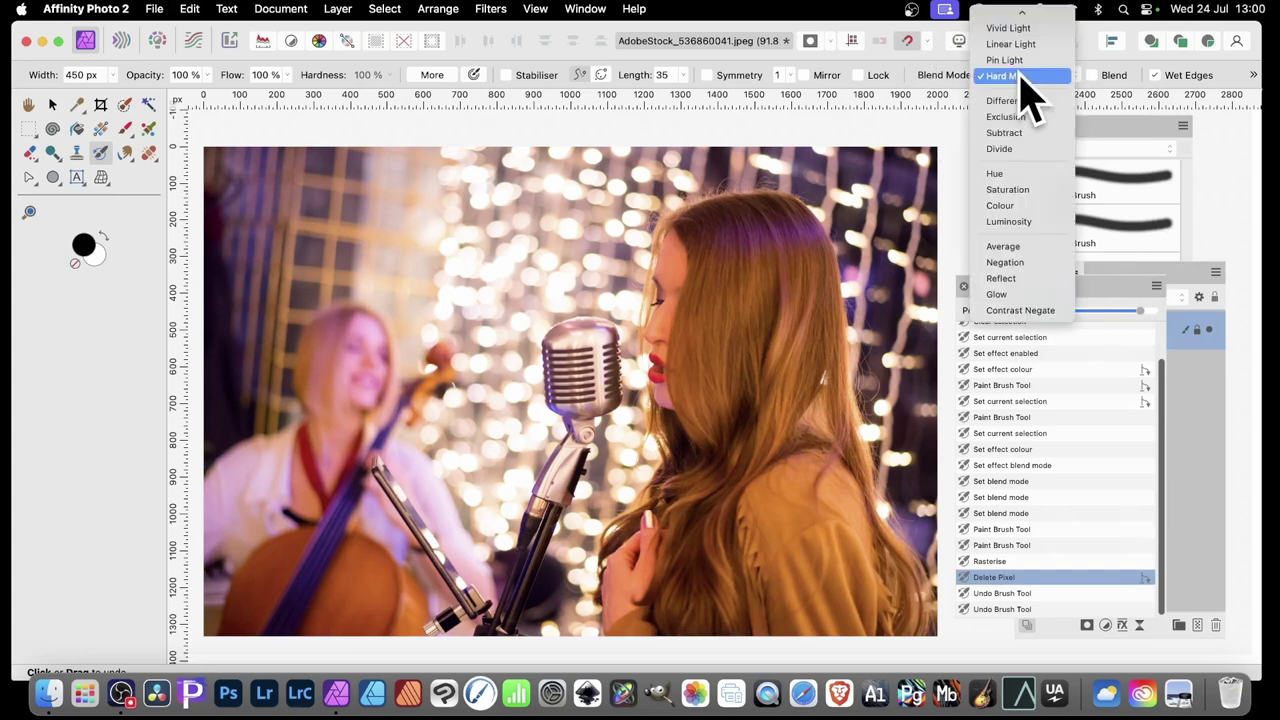
pyautogui.scroll(3, 1020, 30)
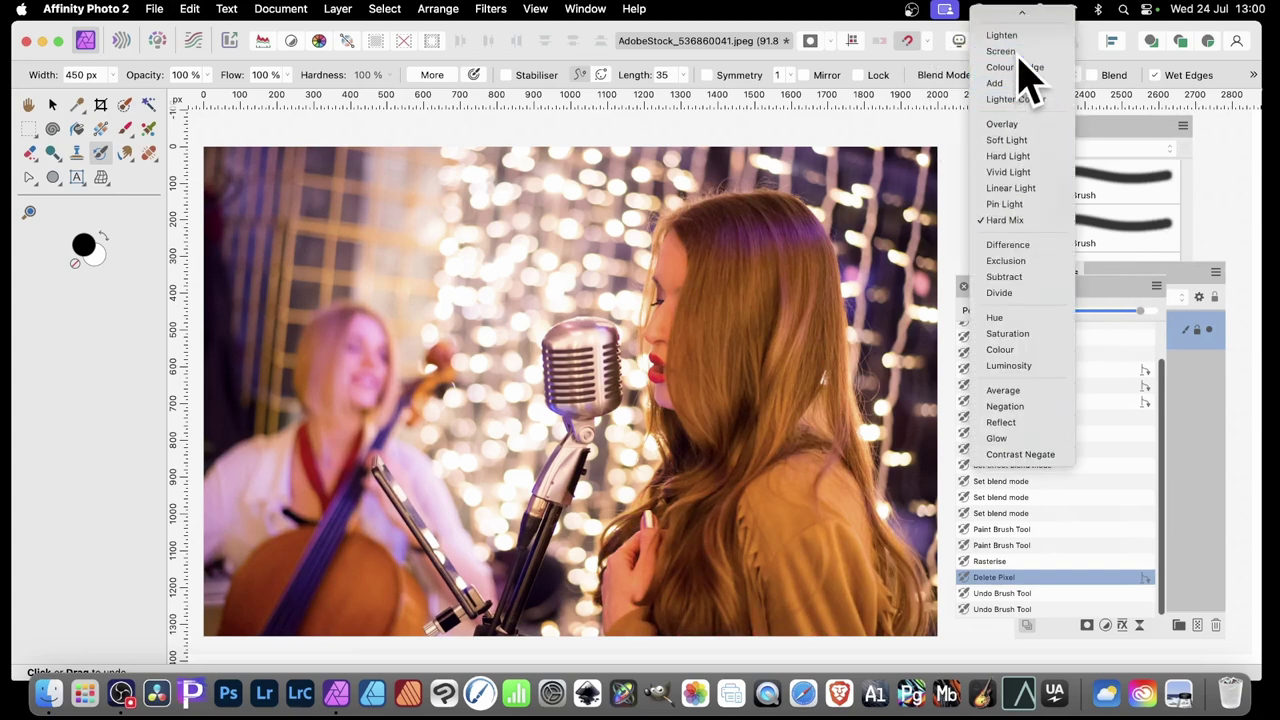
pyautogui.click(1018, 53)
pyautogui.moveTo(740, 225)
pyautogui.mouseDown()
pyautogui.moveTo(751, 249)
pyautogui.moveTo(709, 291)
pyautogui.moveTo(751, 246)
pyautogui.moveTo(725, 385)
pyautogui.moveTo(735, 515)
pyautogui.moveTo(703, 497)
pyautogui.mouseUp()
pyautogui.press('super+z')
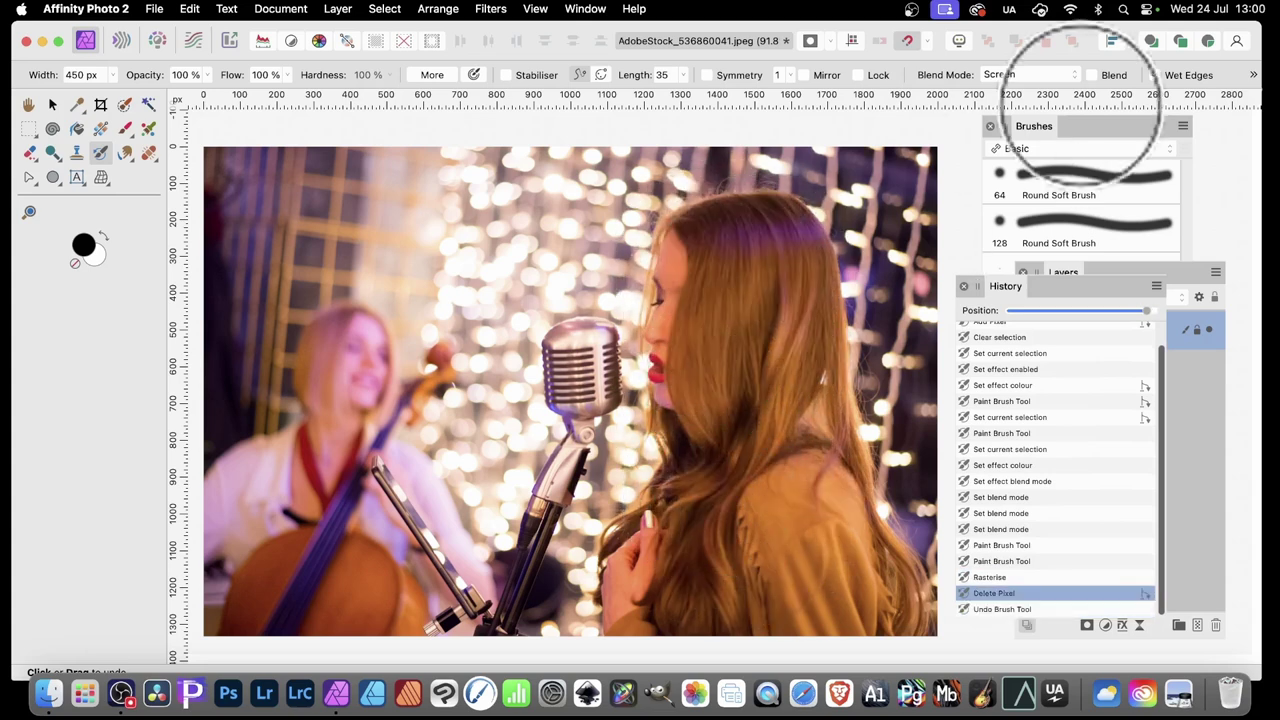
# - Switch the Undo Brush to Divide and paint texture over the singer and cellist
pyautogui.click(1032, 75)
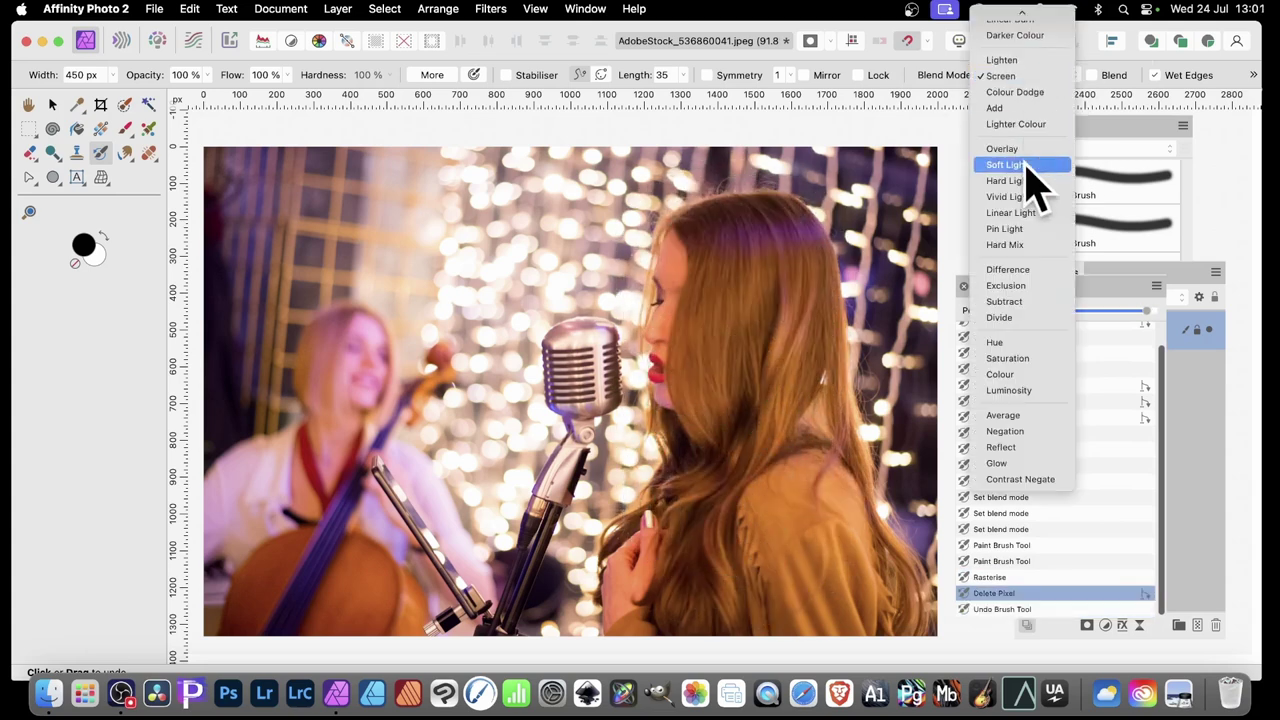
pyautogui.click(1015, 318)
pyautogui.moveTo(640, 285)
pyautogui.mouseDown()
pyautogui.moveTo(755, 273)
pyautogui.moveTo(743, 260)
pyautogui.moveTo(731, 304)
pyautogui.moveTo(781, 439)
pyautogui.moveTo(757, 540)
pyautogui.moveTo(729, 556)
pyautogui.moveTo(766, 502)
pyautogui.moveTo(818, 588)
pyautogui.mouseUp()
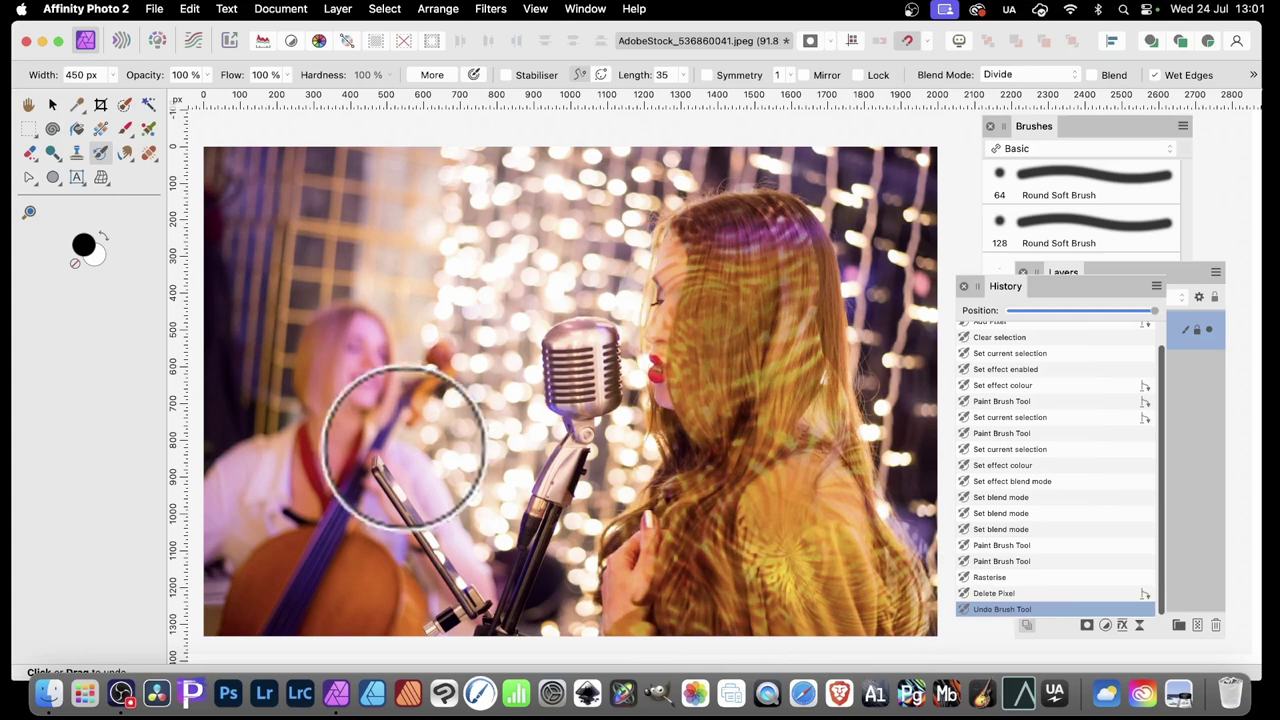
pyautogui.moveTo(363, 423)
pyautogui.mouseDown()
pyautogui.moveTo(357, 349)
pyautogui.moveTo(294, 480)
pyautogui.moveTo(308, 522)
pyautogui.moveTo(290, 586)
pyautogui.moveTo(268, 498)
pyautogui.moveTo(300, 482)
pyautogui.mouseUp()
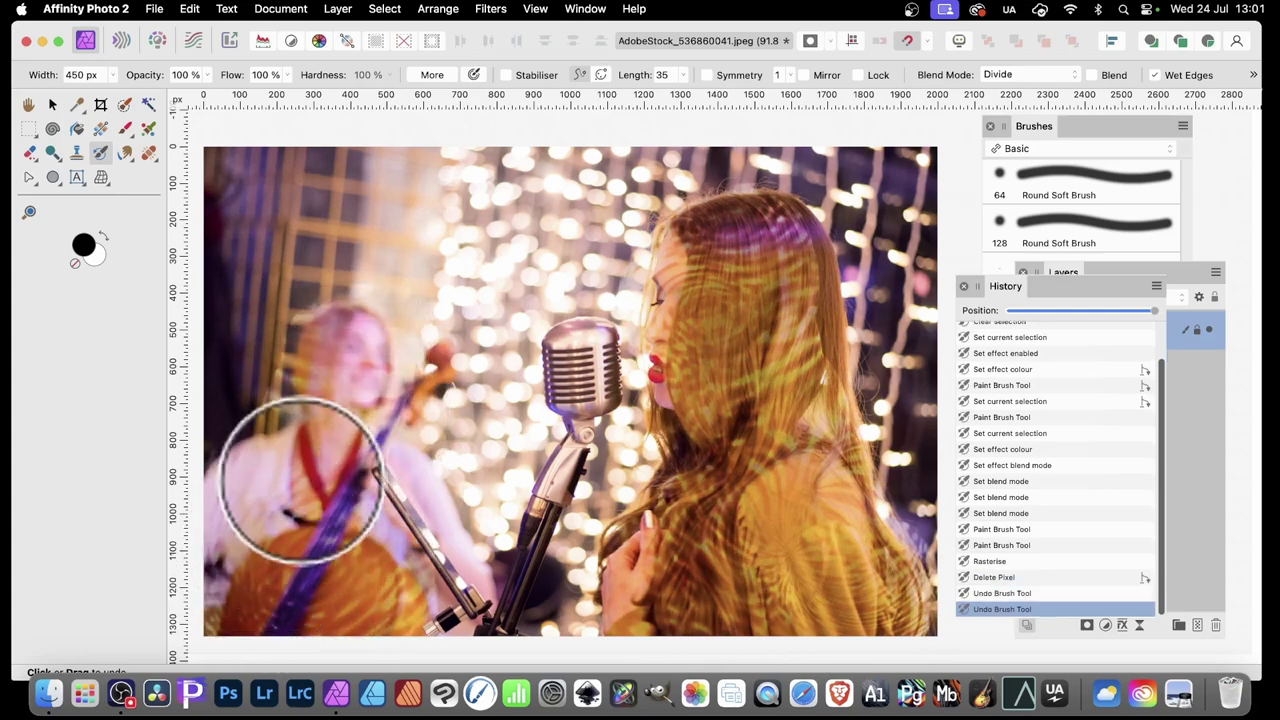